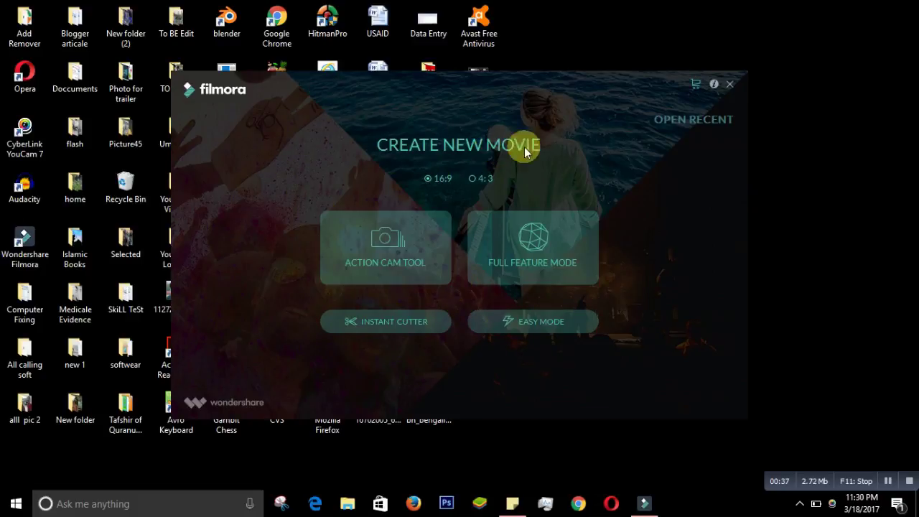
Start a Full Feature Mode project and select Party Night, Red, images (5) and images (4) for import.
left_click(524, 262)
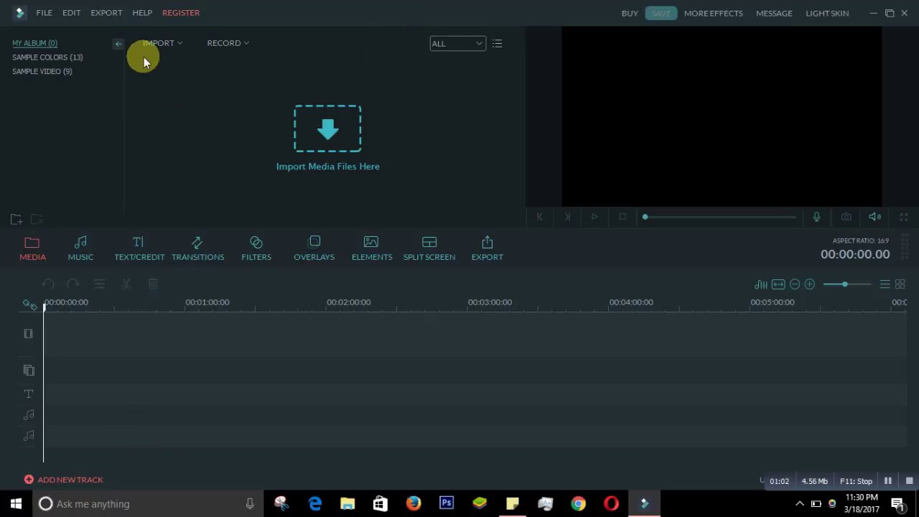
left_click(166, 41)
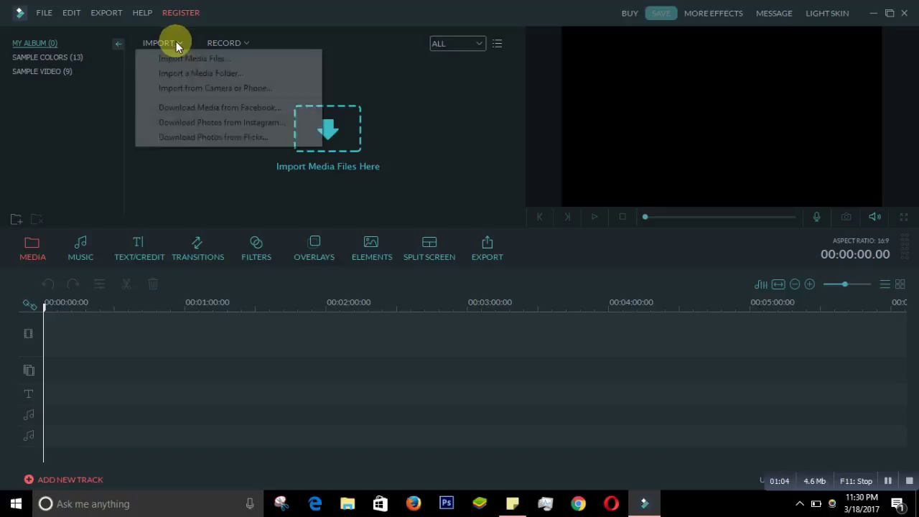
left_click(178, 62)
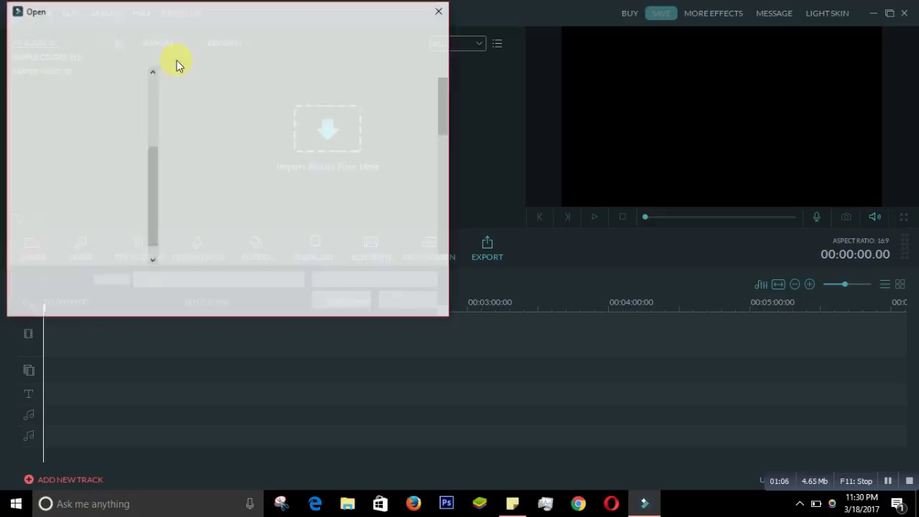
left_click_drag(447, 98, 450, 189)
left_click(204, 167)
left_click(262, 174, "ctrl")
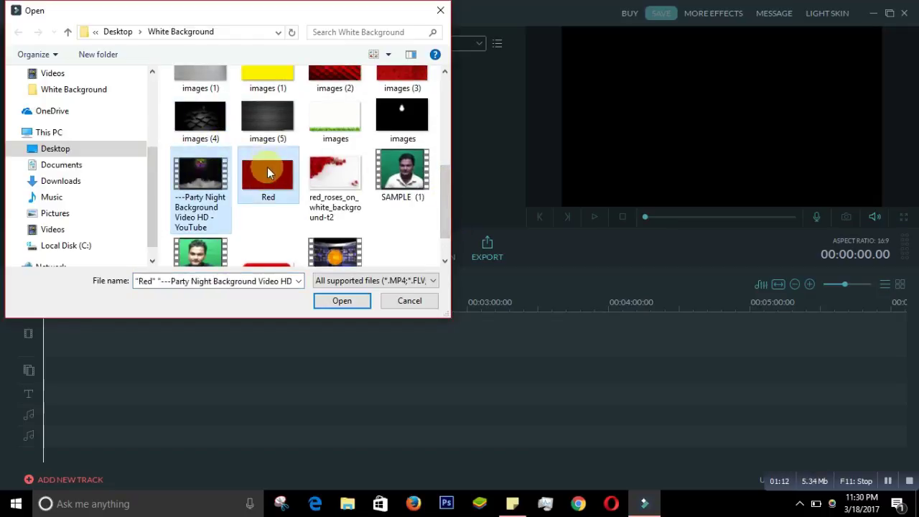
left_click(267, 118, "ctrl")
left_click(211, 127, "ctrl")
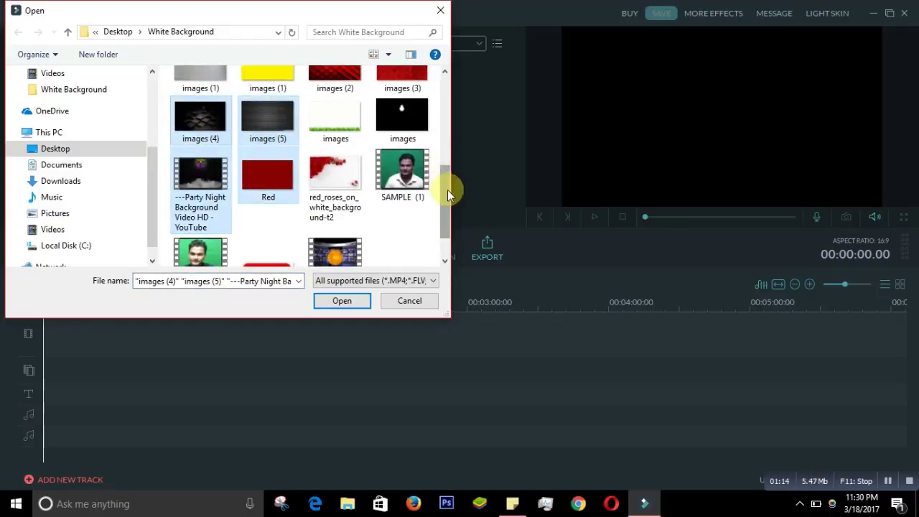
Add images (1)–(3), the HD image, download (3)–(4) and SAMPLE (2) to the selection and import them.
left_click_drag(447, 190, 450, 152)
left_click(227, 151, "ctrl")
left_click(318, 99, "ctrl")
left_click(255, 97, "ctrl")
left_click(194, 97, "ctrl")
left_click(333, 152, "ctrl")
left_click(375, 153, "ctrl")
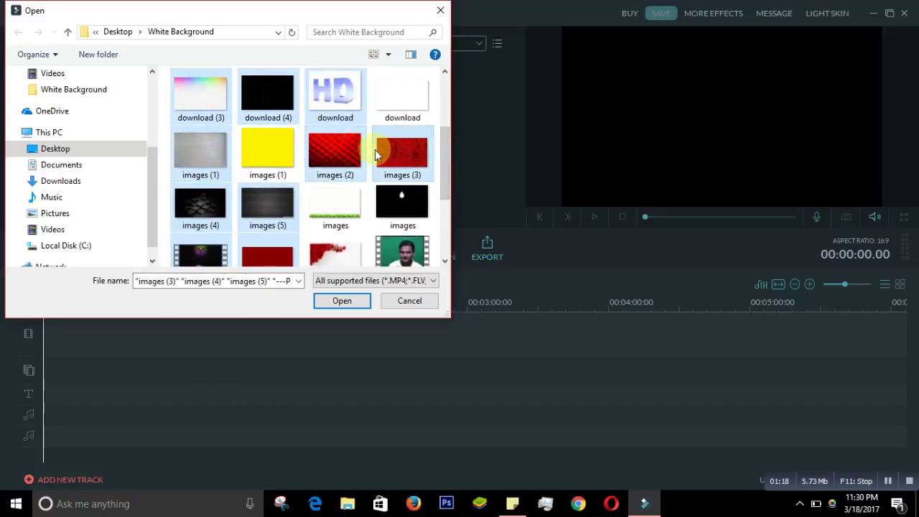
left_click_drag(445, 177, 443, 236)
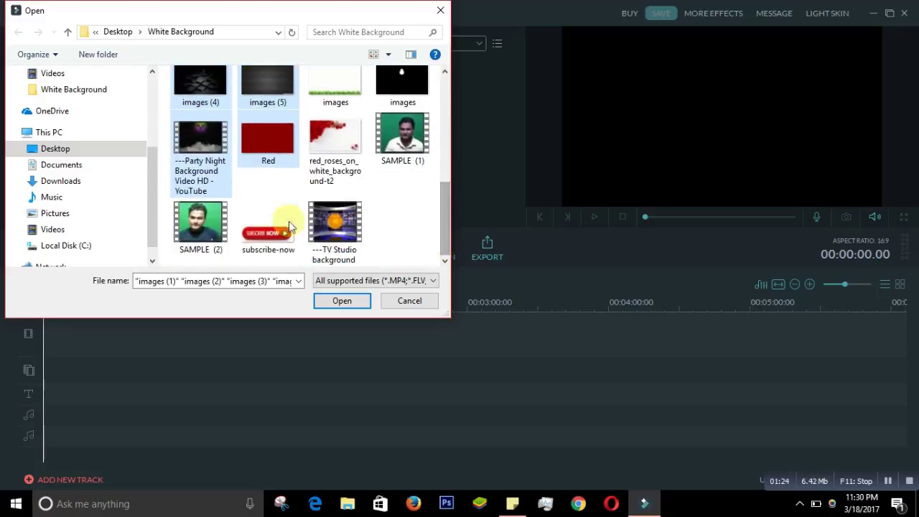
left_click(201, 222, "ctrl")
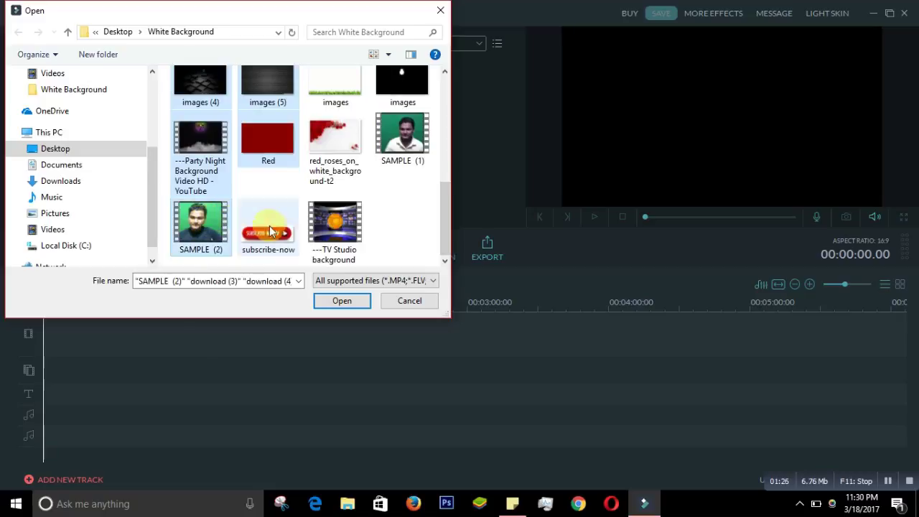
left_click(340, 300)
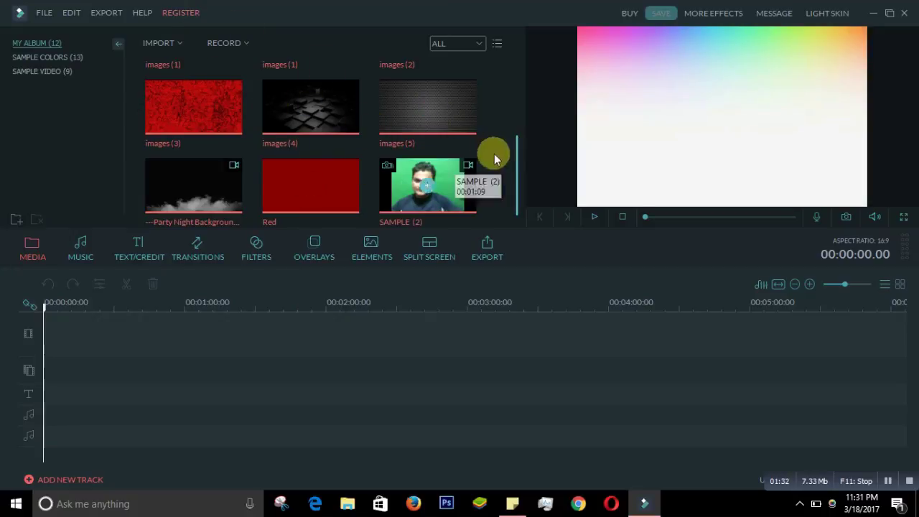
Scroll the media album to review the twelve imported items, from download (3) to SAMPLE (2).
left_click_drag(518, 170, 513, 95)
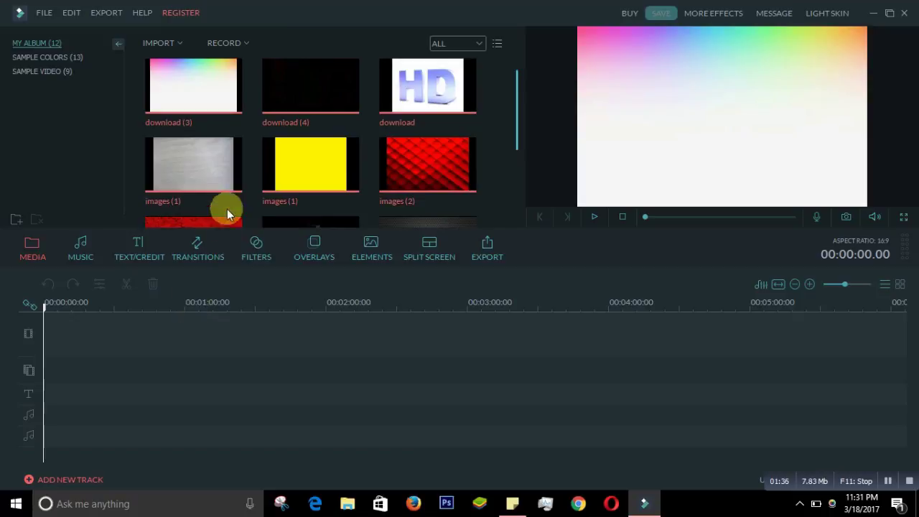
scroll(224, 208, "down", 2)
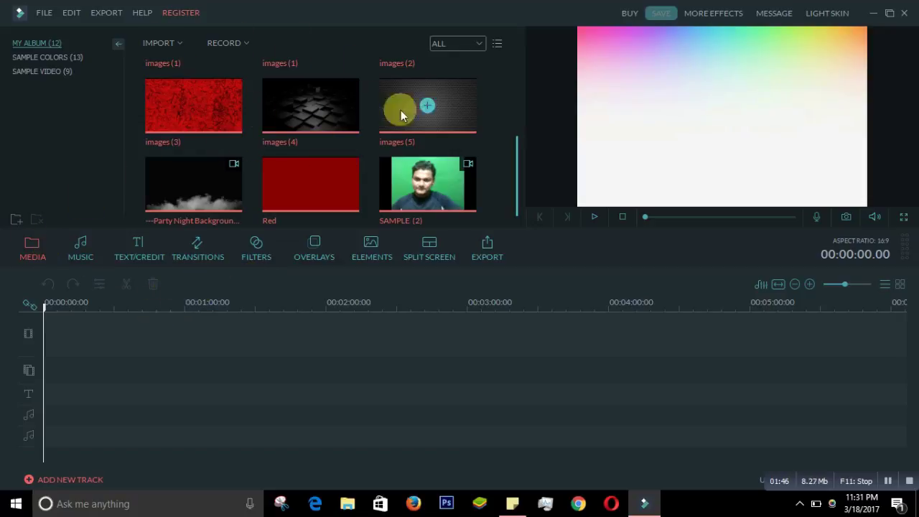
left_click(82, 253)
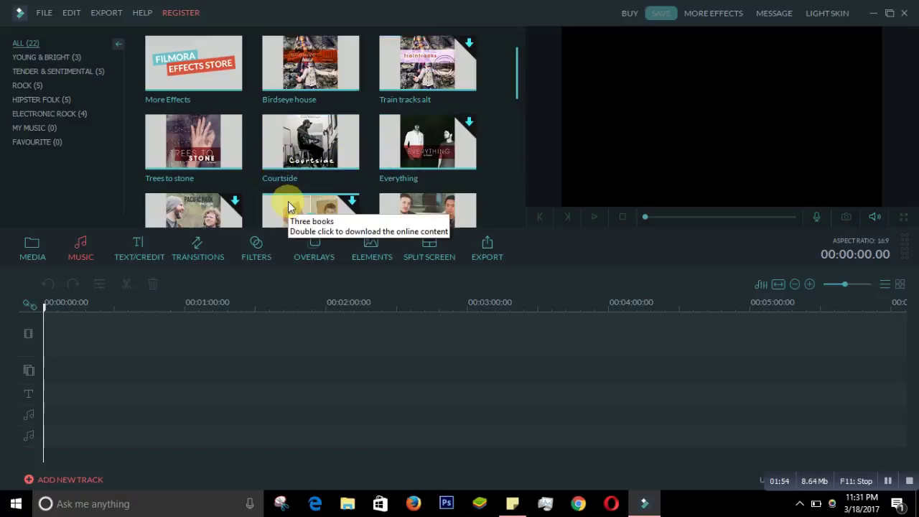
left_click_drag(520, 88, 483, 87)
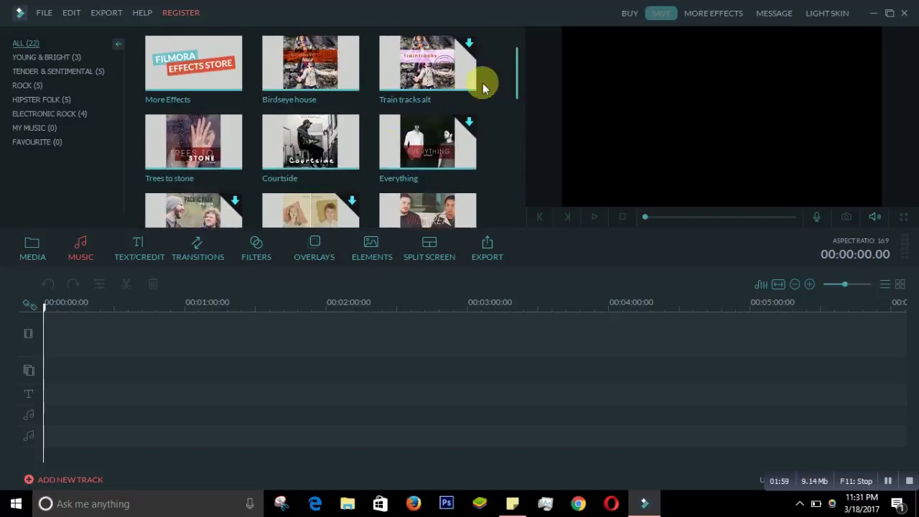
left_click(36, 259)
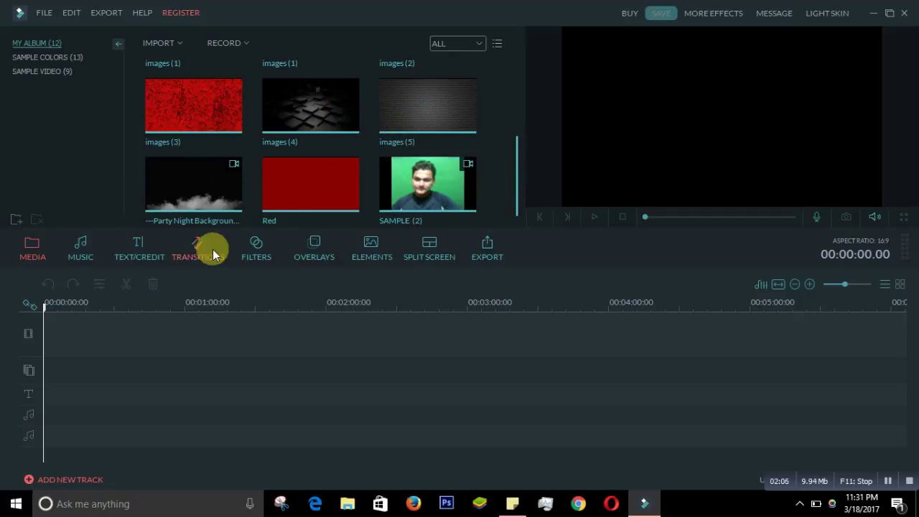
left_click(135, 259)
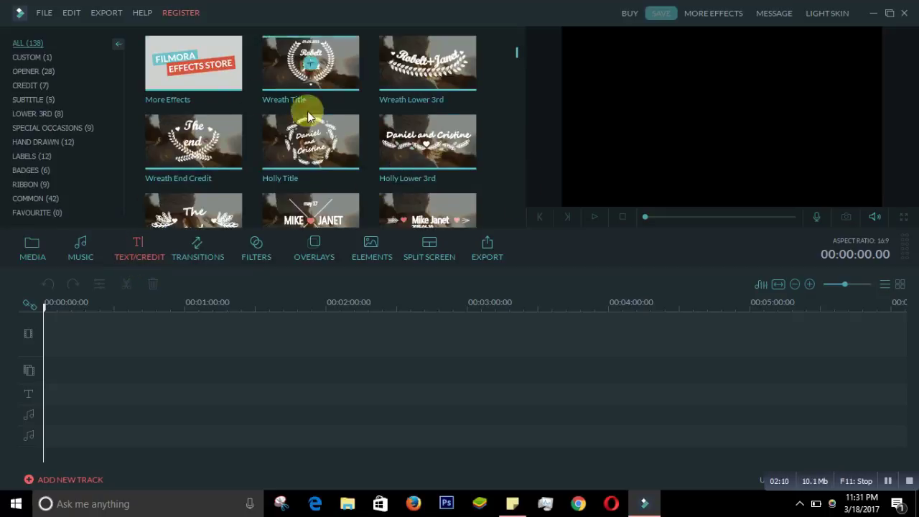
left_click(207, 256)
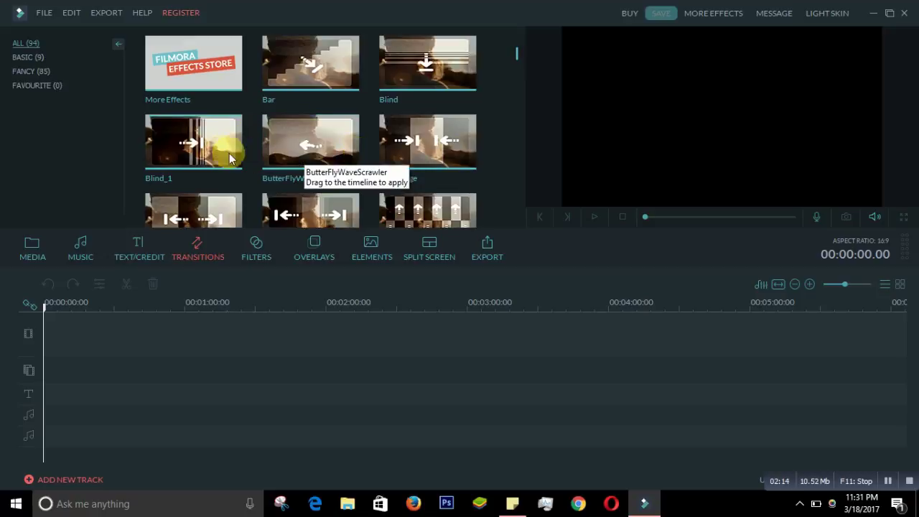
left_click(217, 148)
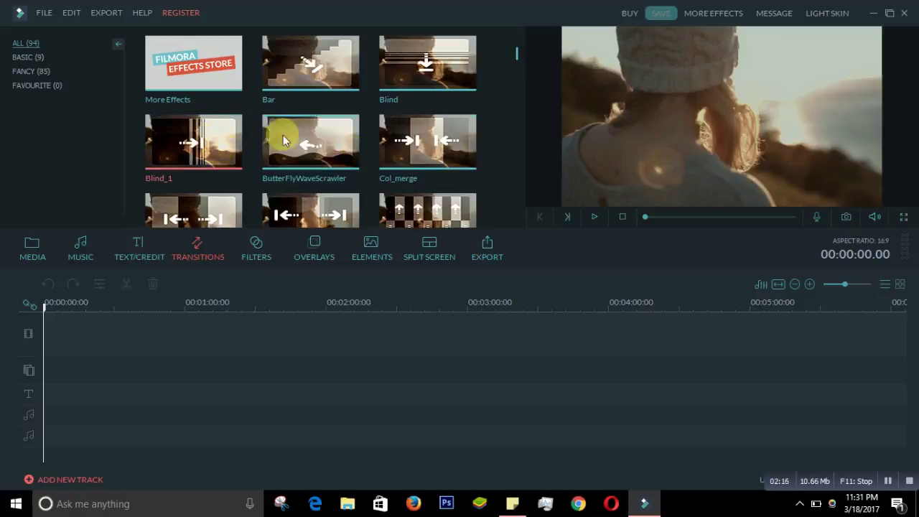
left_click(596, 216)
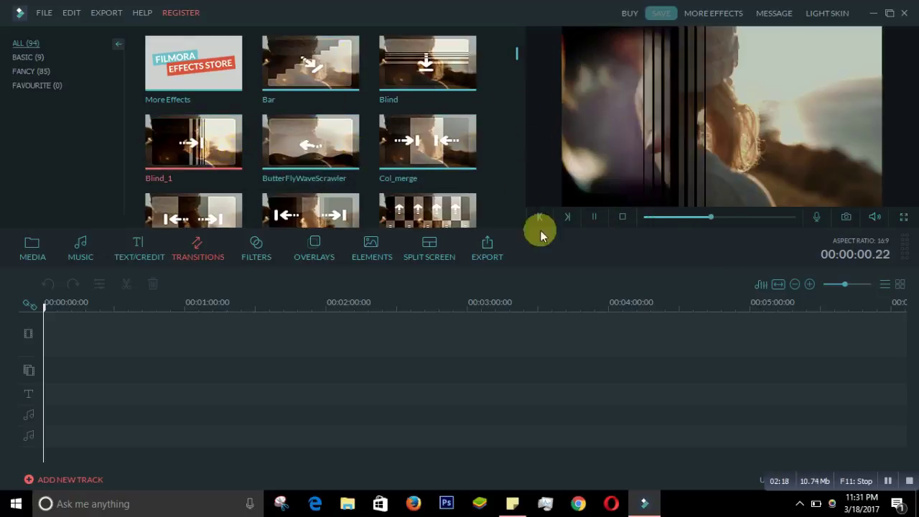
left_click(248, 253)
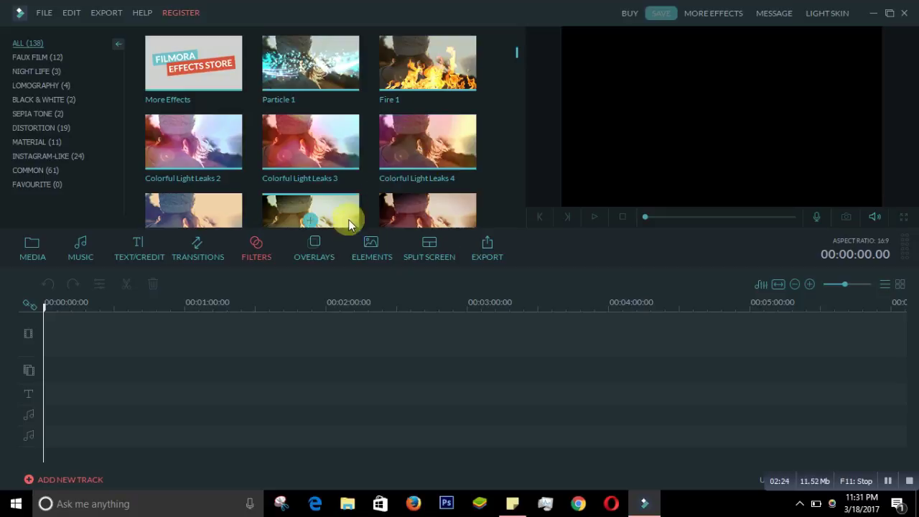
left_click(309, 239)
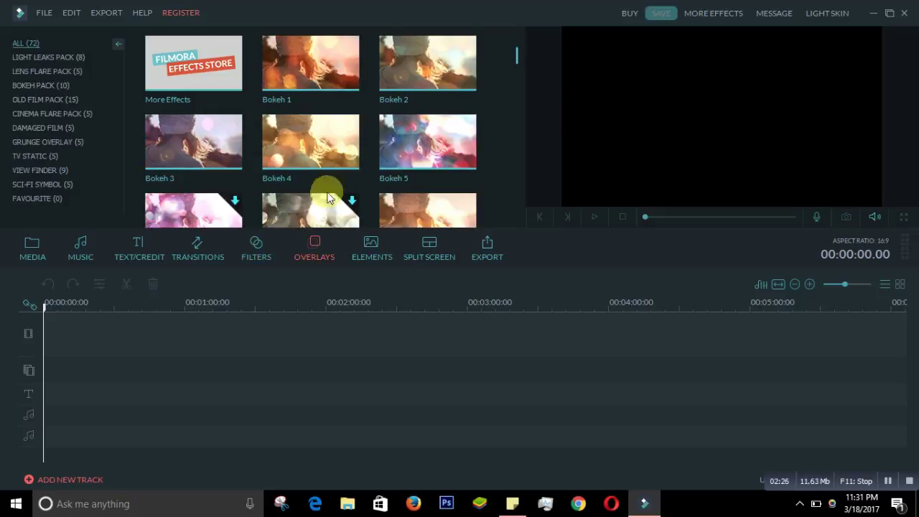
left_click(375, 251)
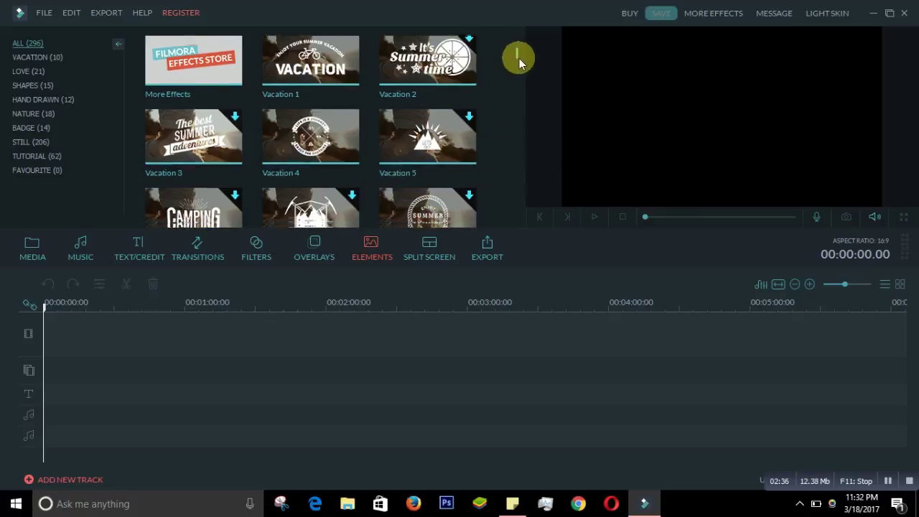
left_click_drag(518, 58, 517, 119)
left_click(51, 260)
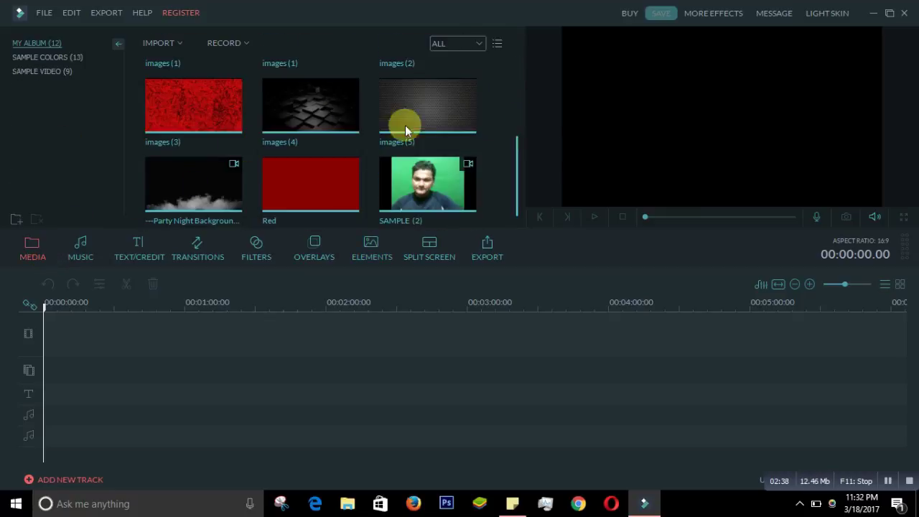
Drag the SAMPLE (2) clip onto the start of the timeline's video track.
mouse_move(512, 183)
left_mouse_down()
mouse_move(517, 60)
mouse_move(514, 192)
left_mouse_up()
mouse_move(430, 212)
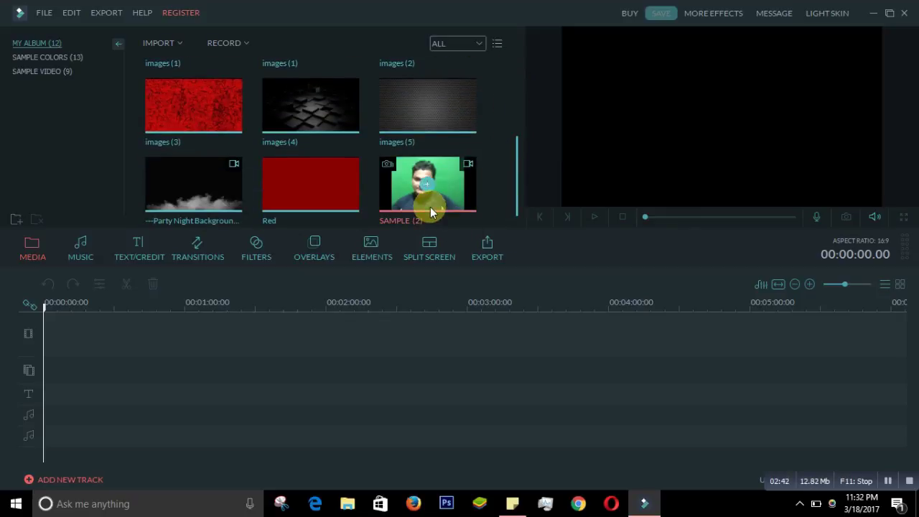
left_click_drag(430, 207, 192, 326)
left_click_drag(269, 302, 269, 303)
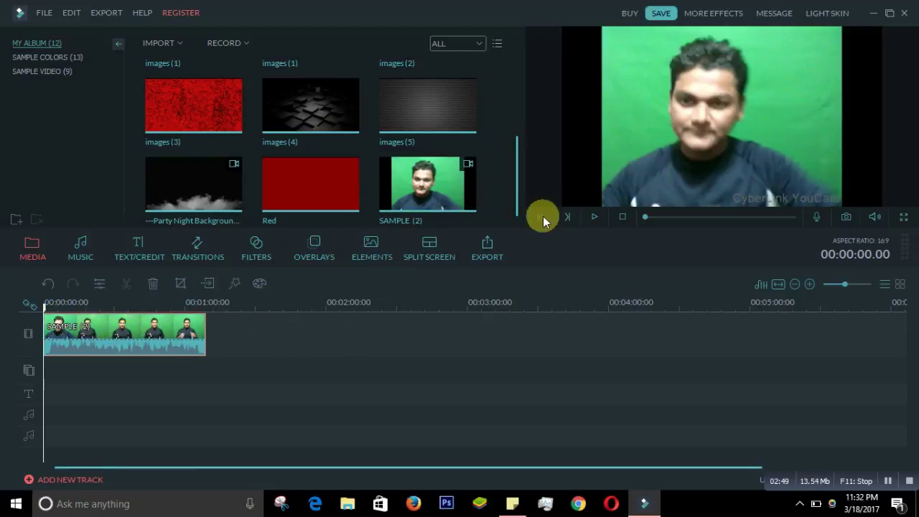
Play, pause and stop the preview, return to the start, and scrub through the clip.
left_click(593, 218)
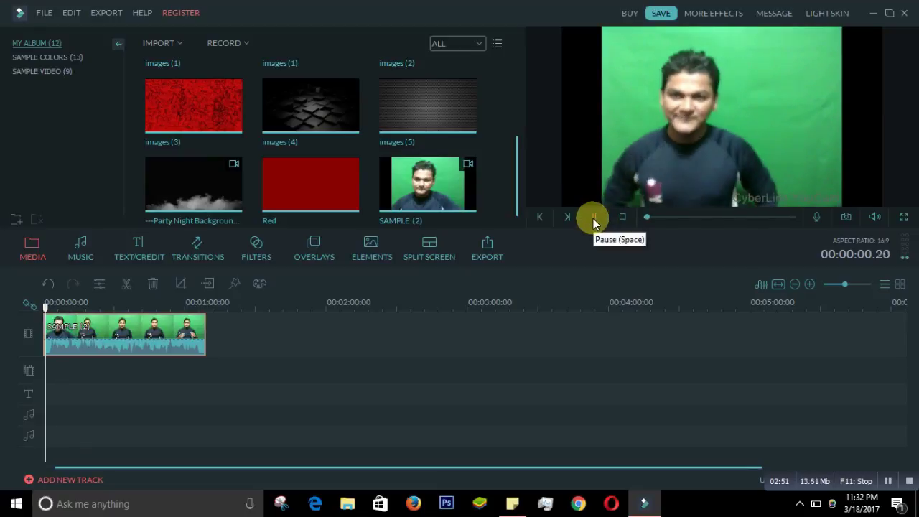
left_click(592, 218)
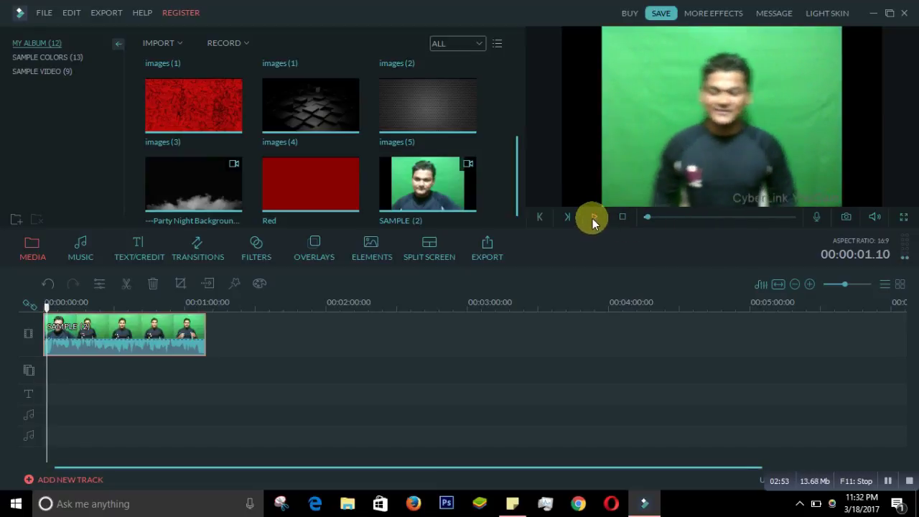
left_click(592, 218)
left_click(592, 218)
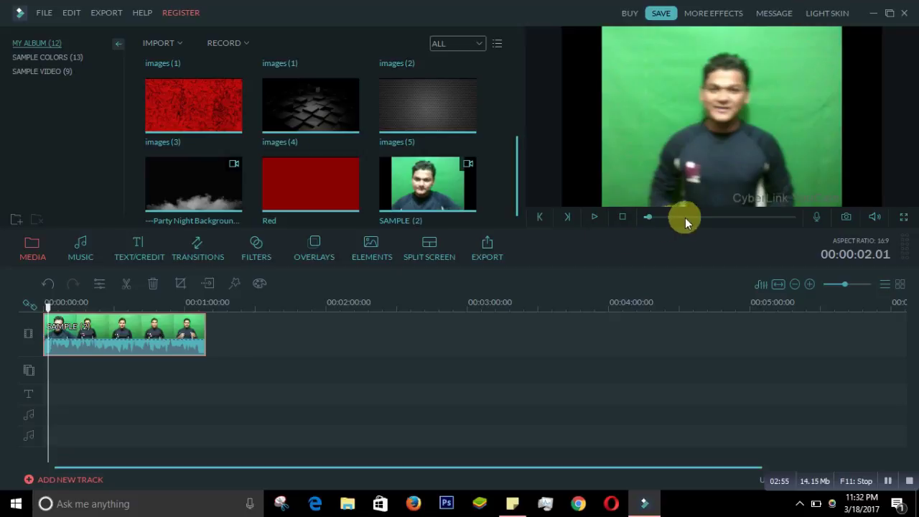
left_click(623, 219)
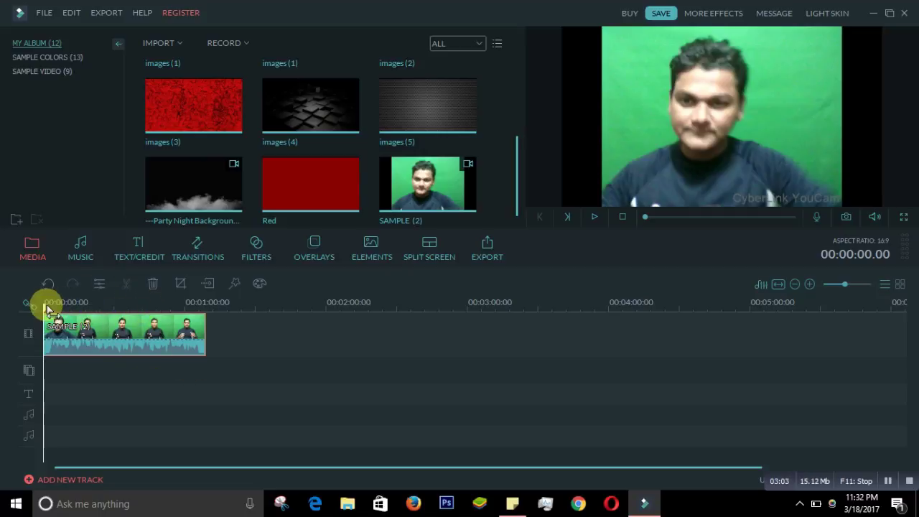
left_click_drag(45, 307, 74, 308)
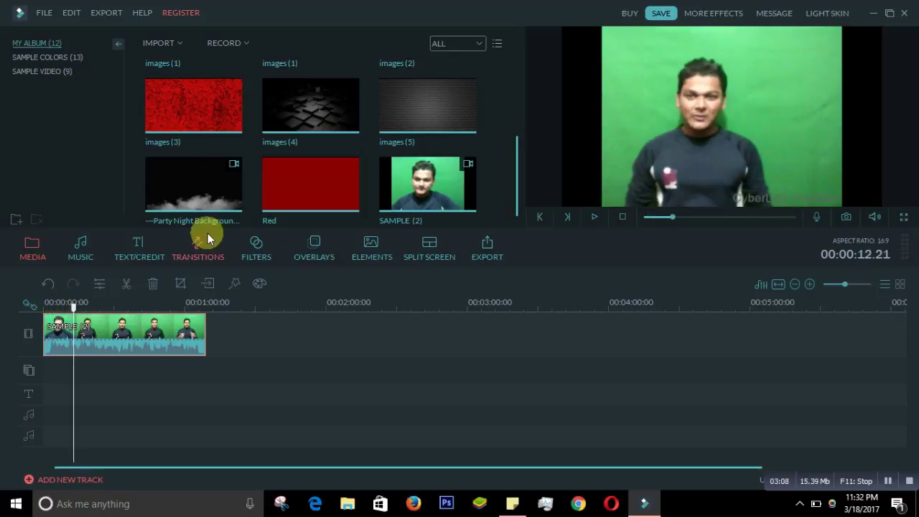
Make a first split in the clip and select its resulting pieces on the timeline.
left_click(128, 284)
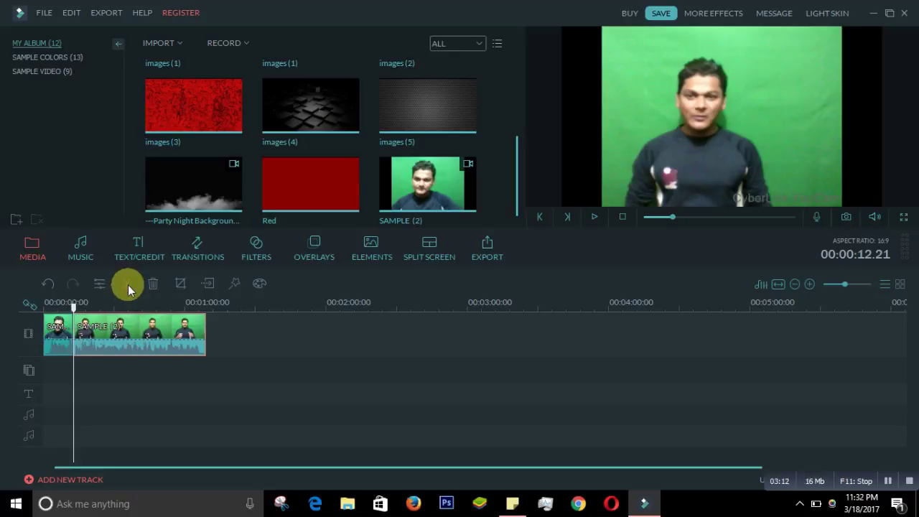
left_click(203, 385)
mouse_move(74, 308)
left_mouse_down()
mouse_move(101, 311)
mouse_move(71, 322)
left_mouse_up()
left_click(128, 337)
left_click(50, 309)
left_click(59, 332)
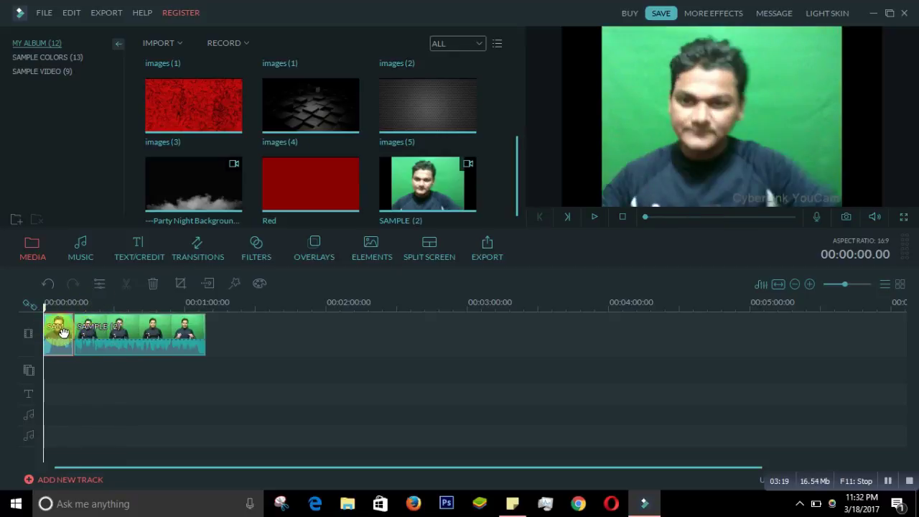
left_click(123, 328)
Move the playhead to about 00:01:04 and split the clip there.
left_click(80, 302)
left_click_drag(77, 307, 199, 323)
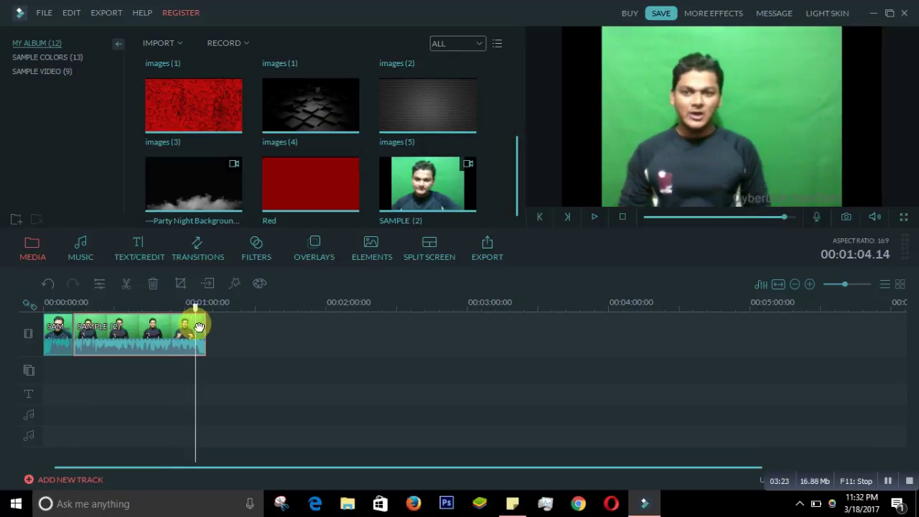
left_click(125, 284)
left_click(180, 335)
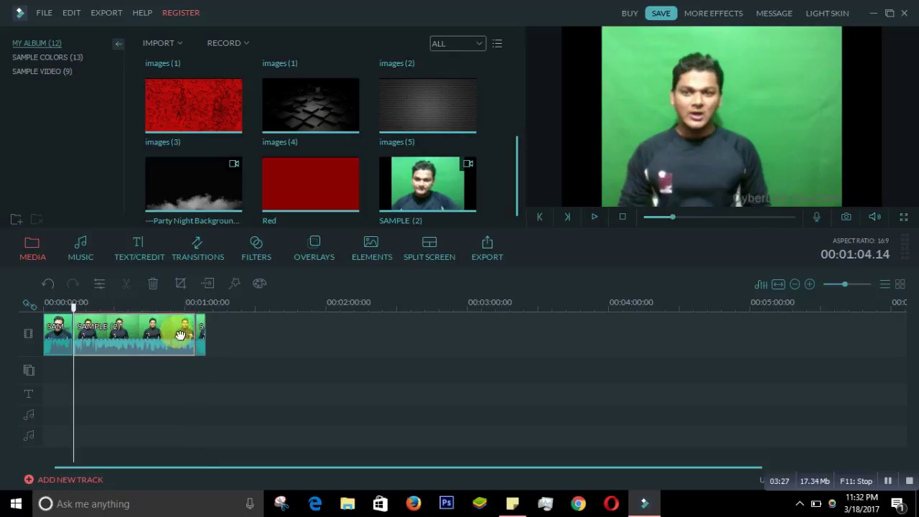
left_click(65, 318)
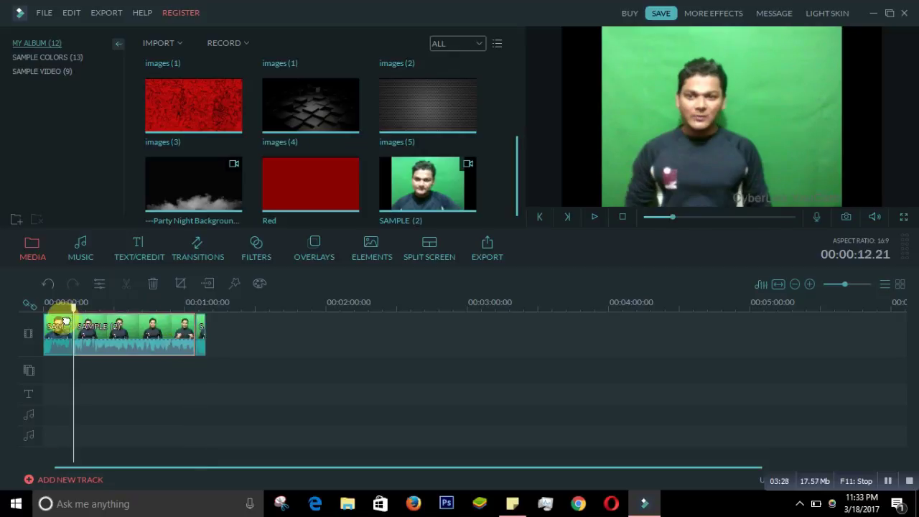
left_click(204, 337)
Delete the short tail piece after the 00:01:04 cut and select the second clip.
right_click(202, 333)
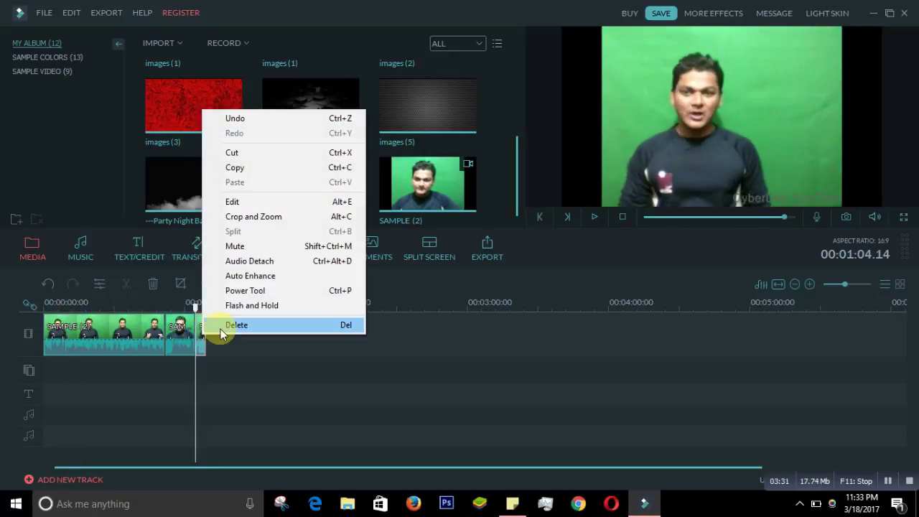
left_click(215, 371)
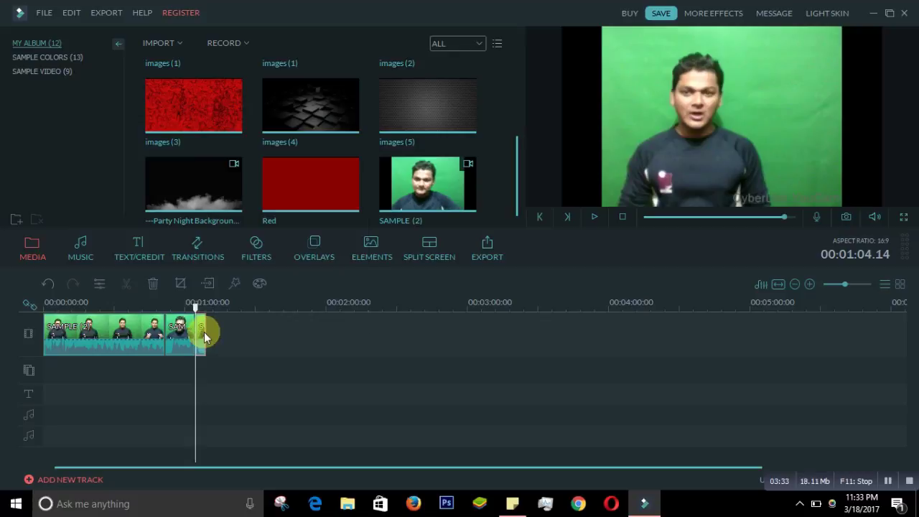
right_click(206, 336)
left_click(201, 336)
right_click(199, 334)
left_click(221, 328)
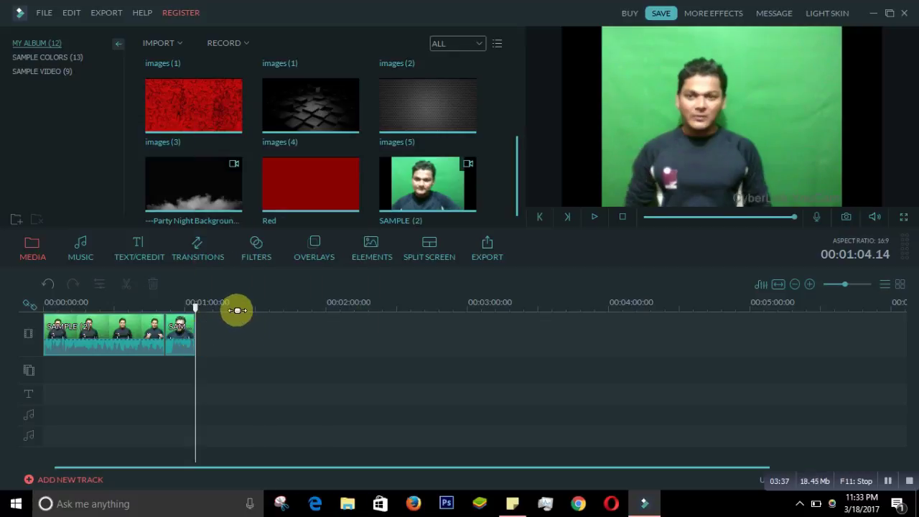
left_click(189, 340)
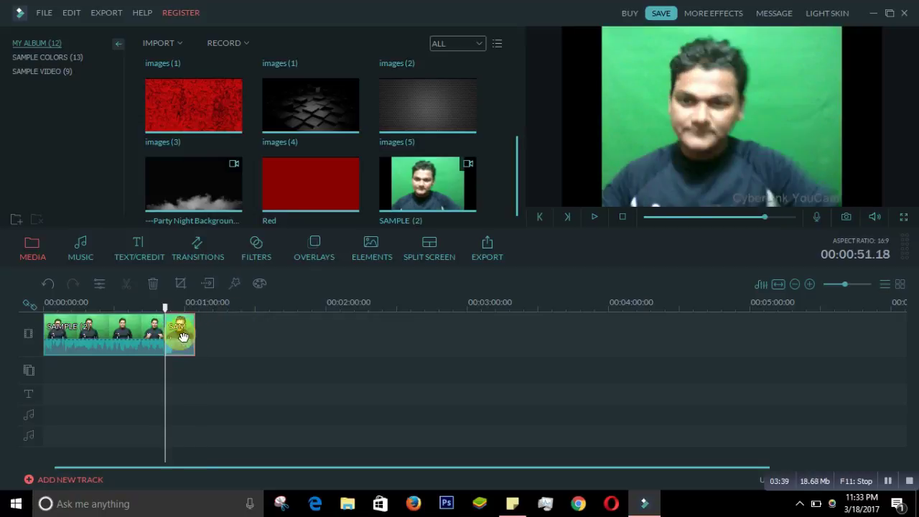
left_click(89, 336)
Open the second clip's edit settings and rotate it 90° clockwise repeatedly until upright again.
right_click(178, 336)
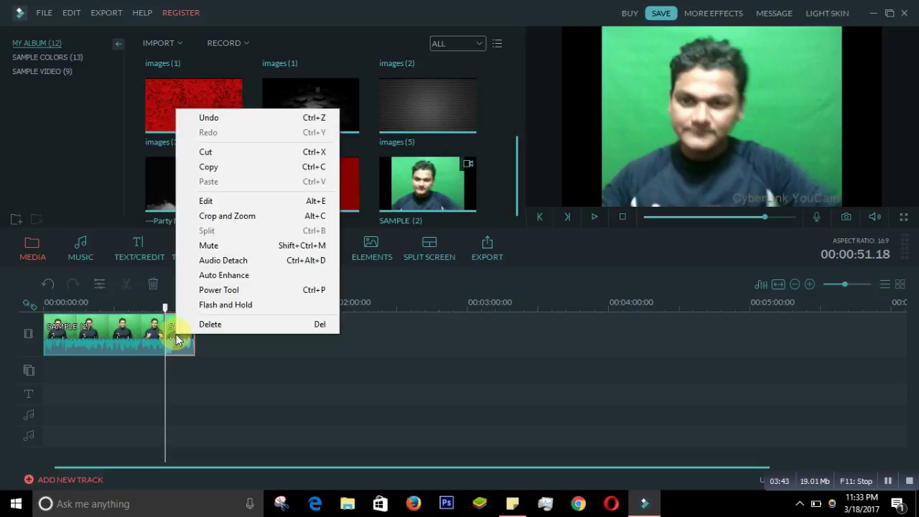
left_click(225, 201)
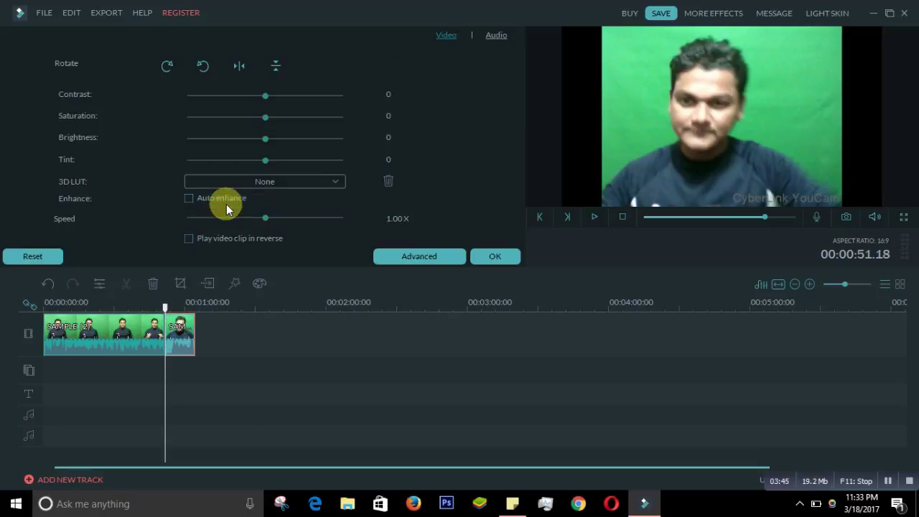
left_click(166, 62)
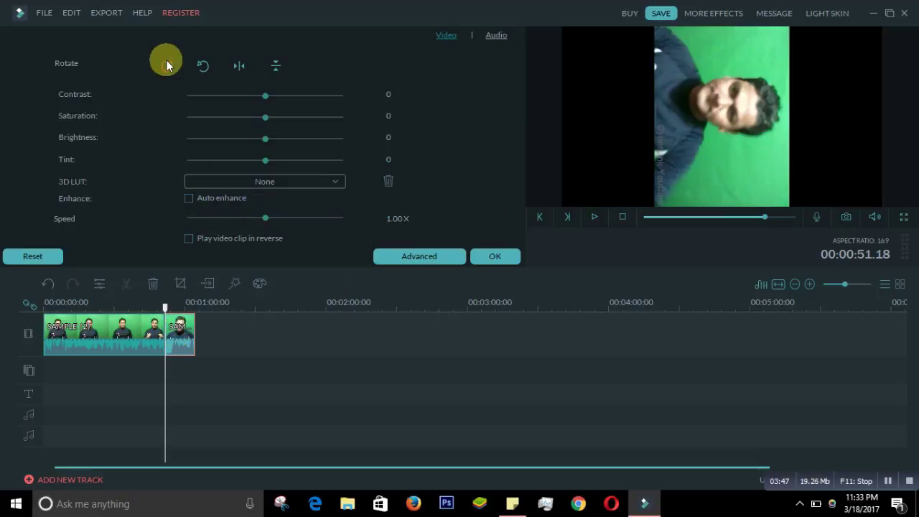
left_click(166, 61)
left_click(167, 60)
left_click(167, 60)
left_click(167, 60)
left_click(166, 61)
left_click(166, 61)
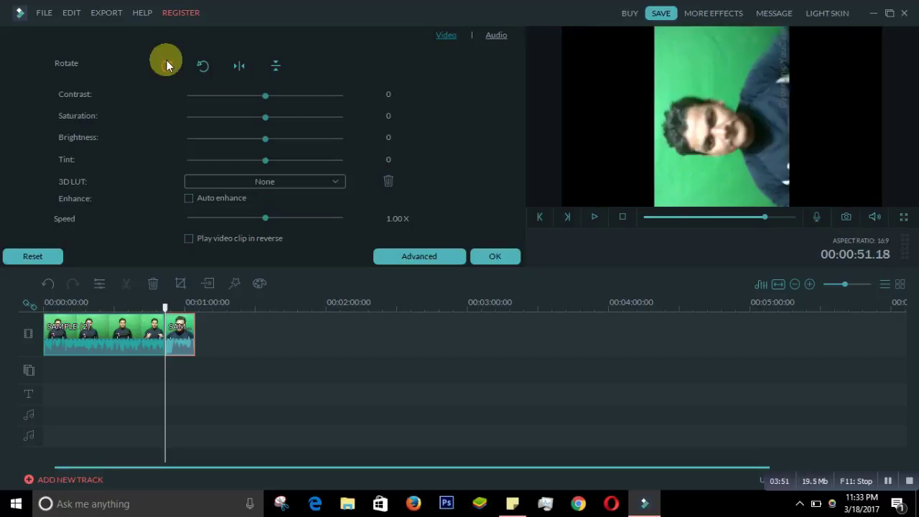
left_click(166, 60)
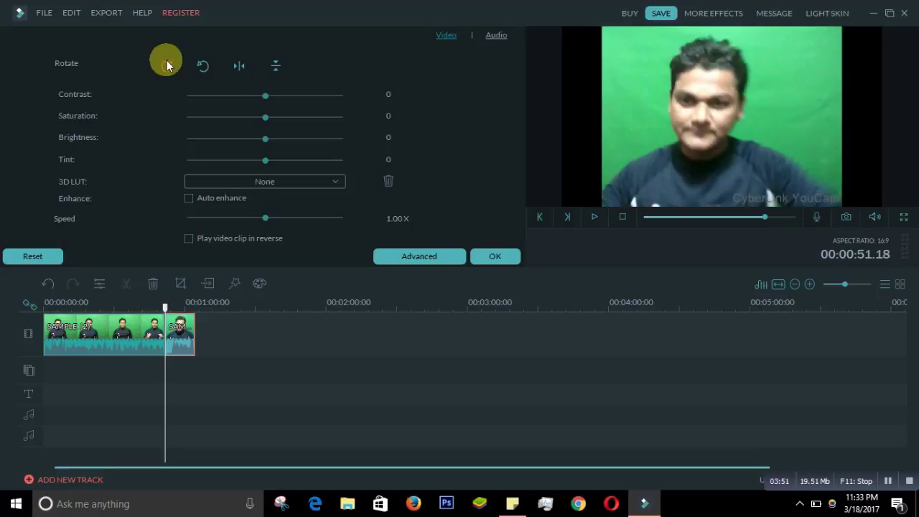
Reselect the short second clip and open its Crop and Zoom window.
left_click(251, 330)
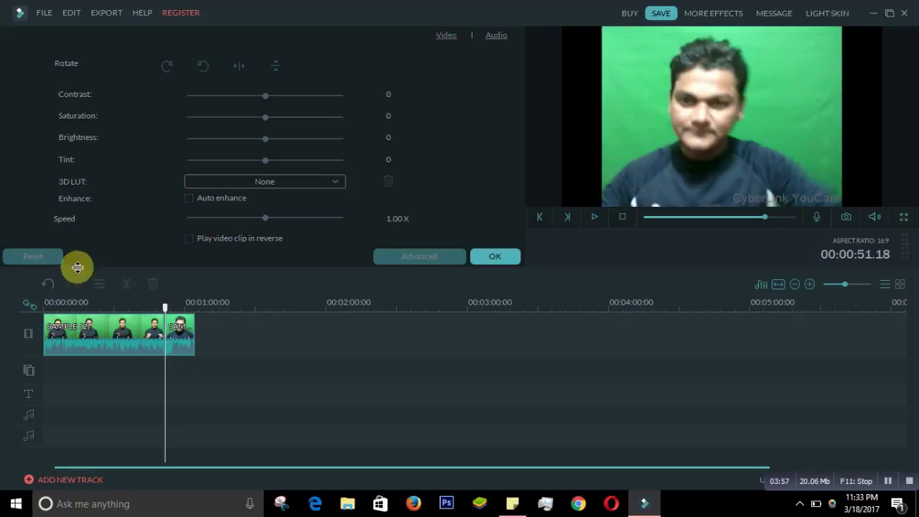
left_click(139, 333)
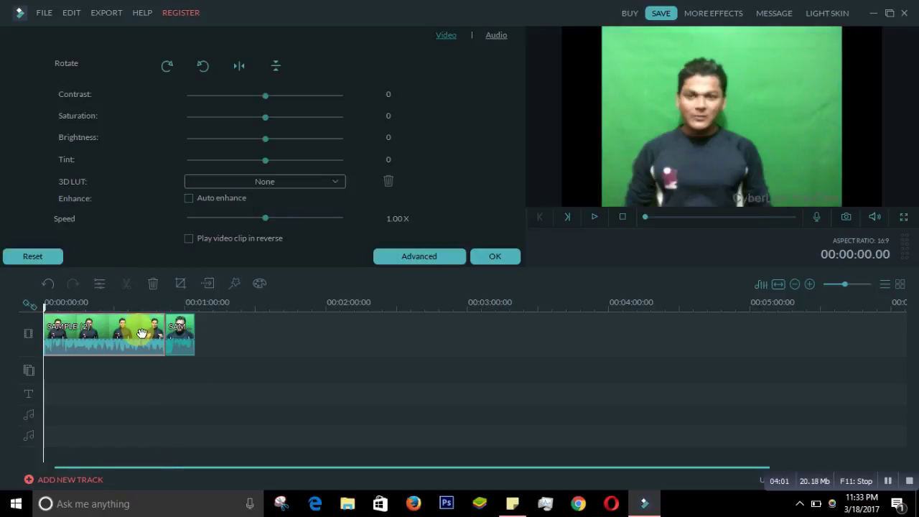
left_click(183, 338)
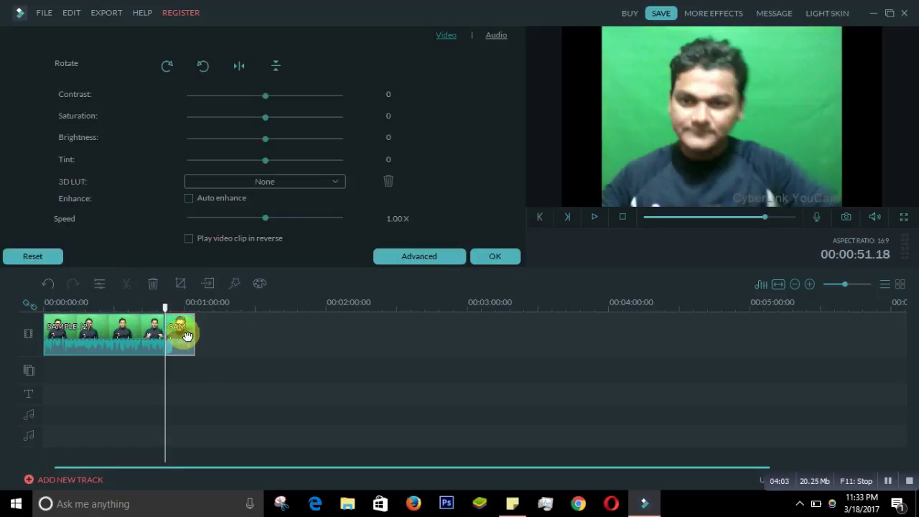
left_click(179, 284)
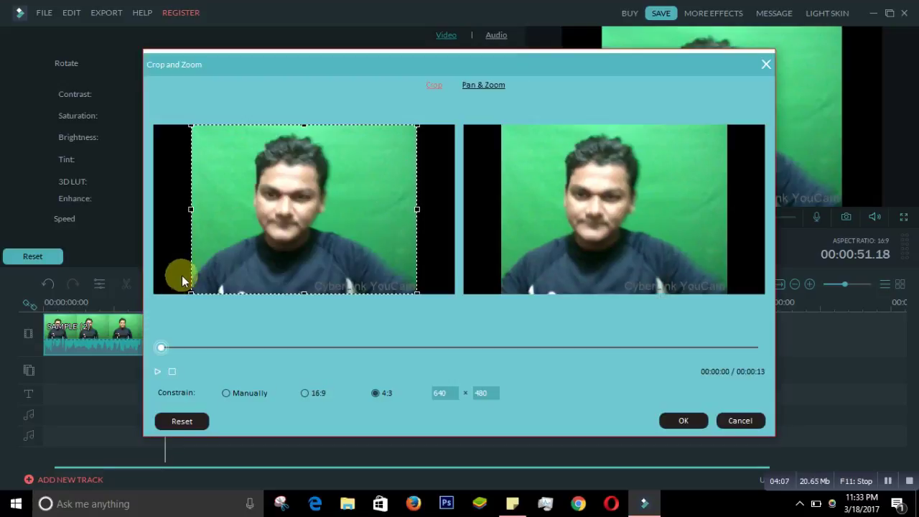
Resize and move the 4:3 crop box to 577 x 433 around the man's head and shoulders.
left_click_drag(416, 127, 376, 135)
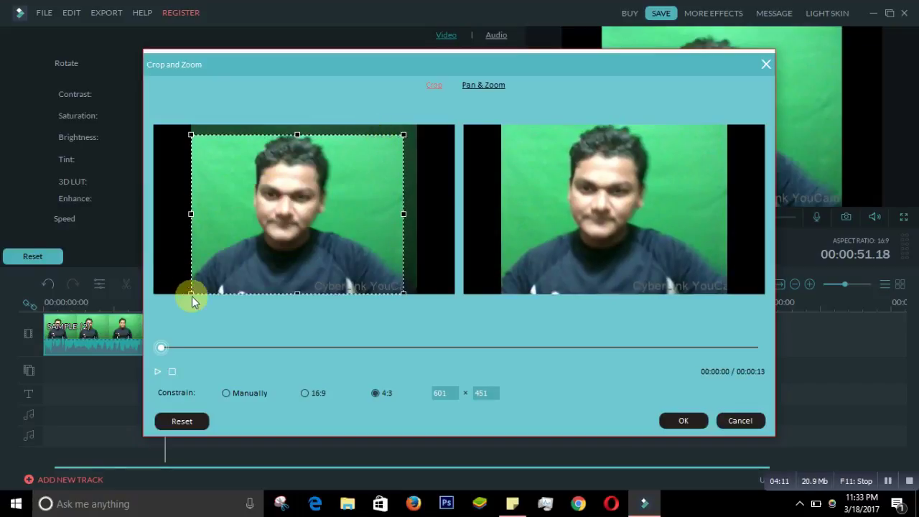
left_click_drag(192, 290, 207, 282)
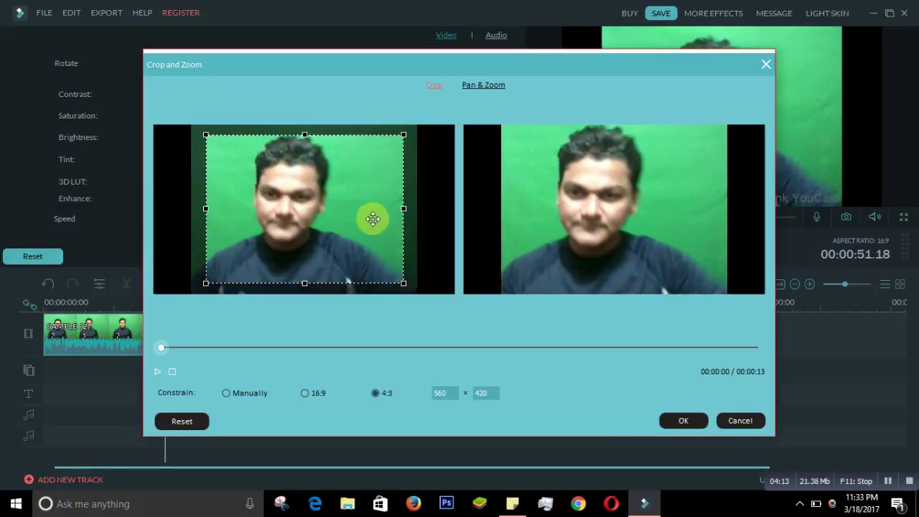
left_click_drag(404, 208, 387, 210)
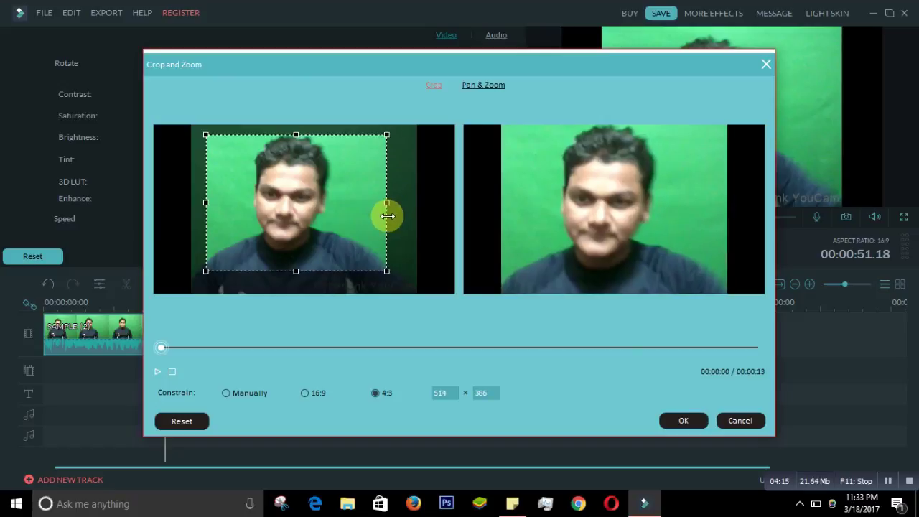
mouse_move(294, 268)
left_mouse_down()
mouse_move(294, 258)
mouse_move(300, 286)
left_mouse_up()
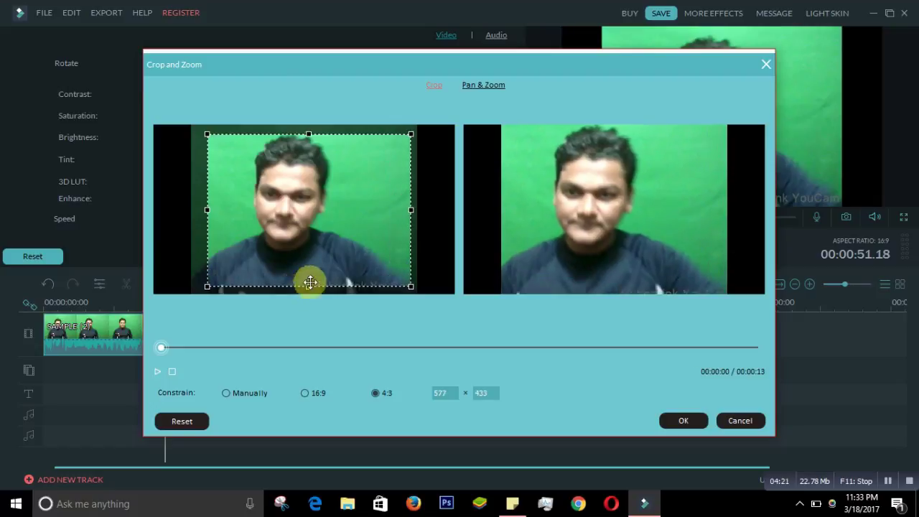
left_click_drag(326, 246, 320, 248)
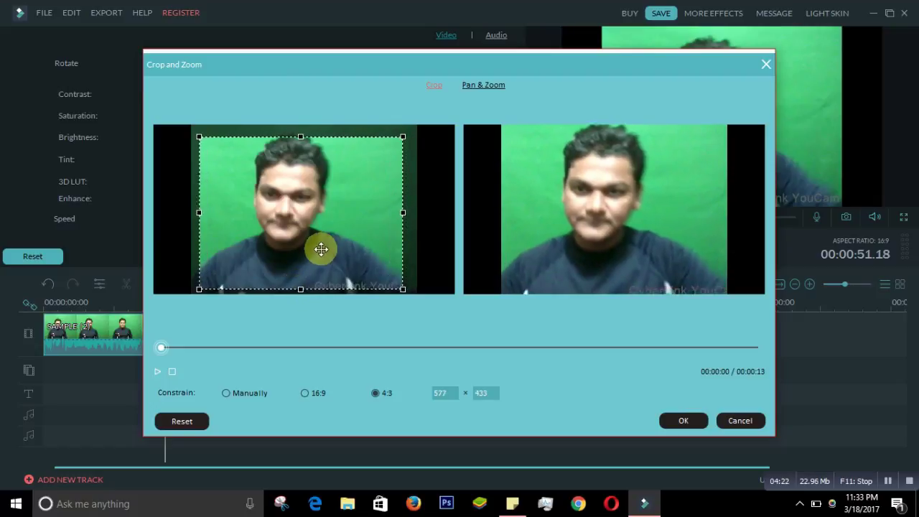
left_click(679, 419)
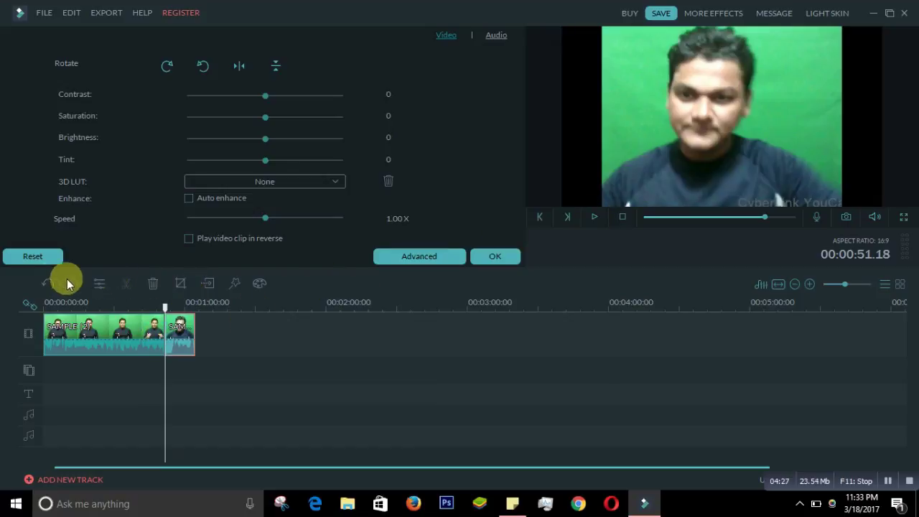
Insert a freeze frame at about 00:00:02.08 in the video.
key("Home")
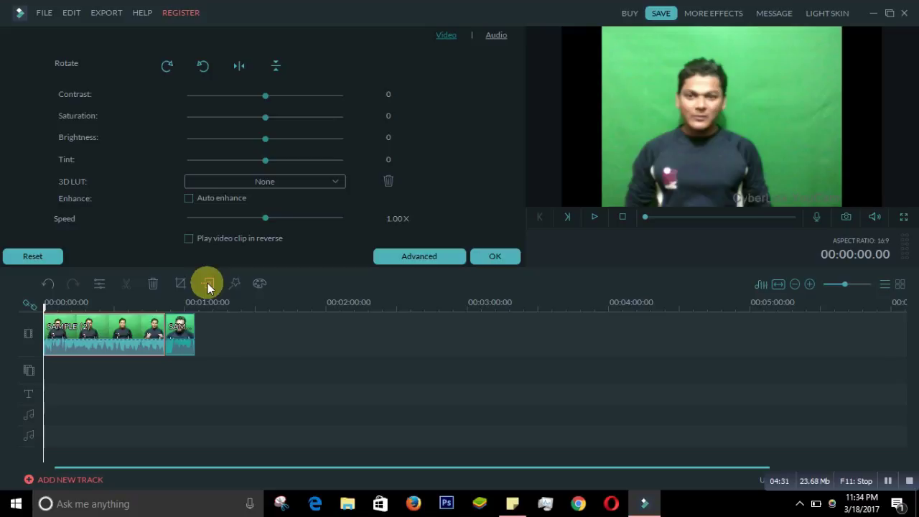
left_click_drag(178, 337, 158, 325)
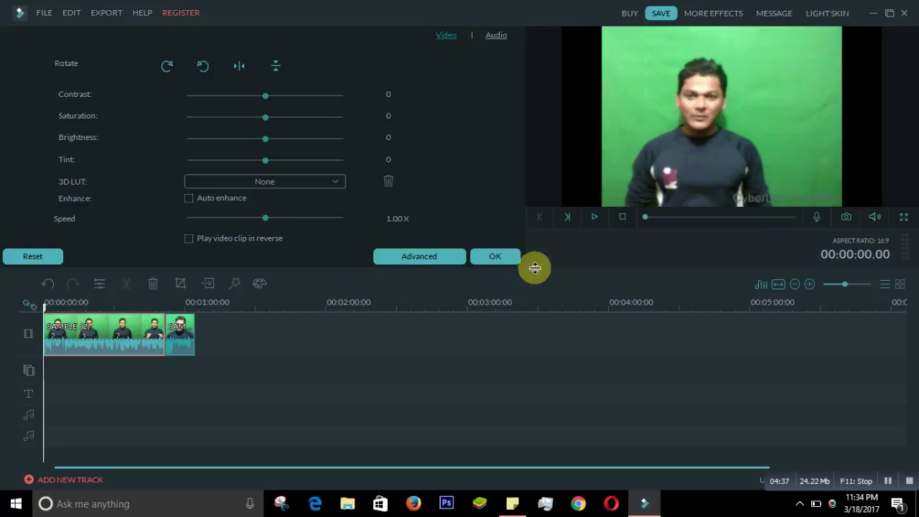
left_click(596, 217)
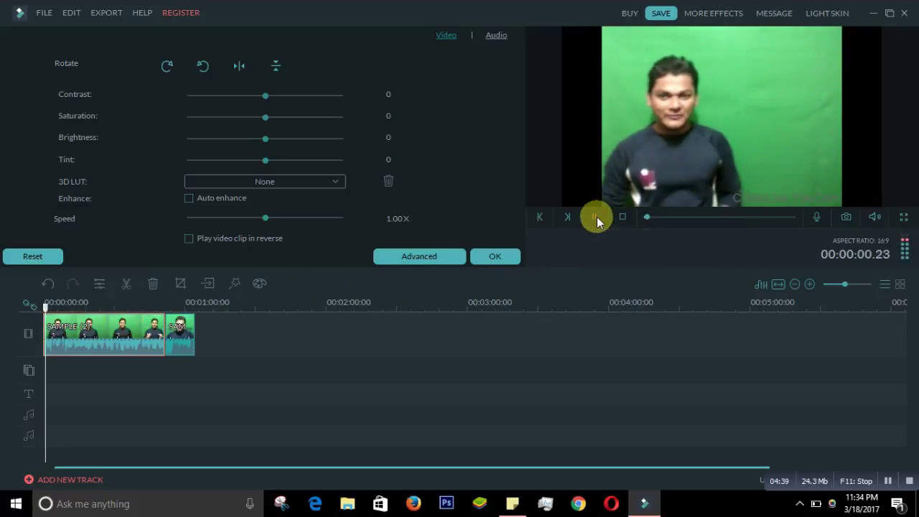
left_click(596, 217)
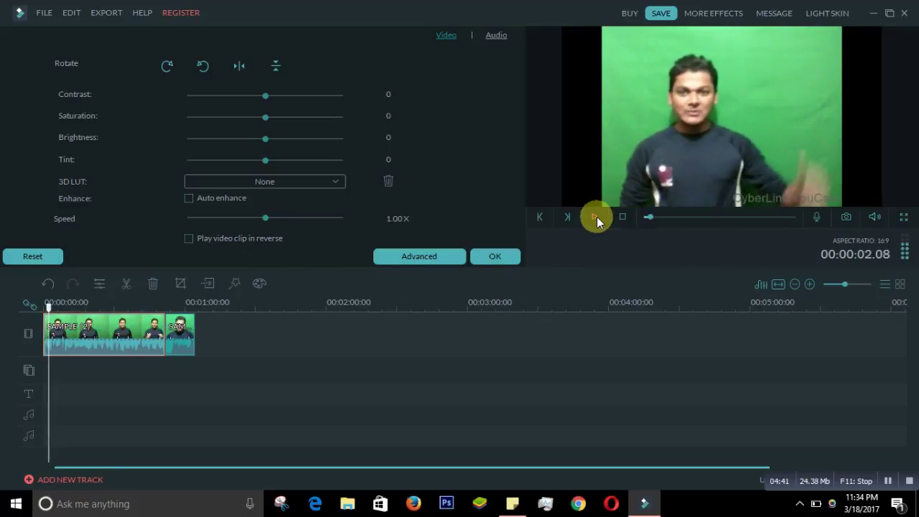
left_click(210, 286)
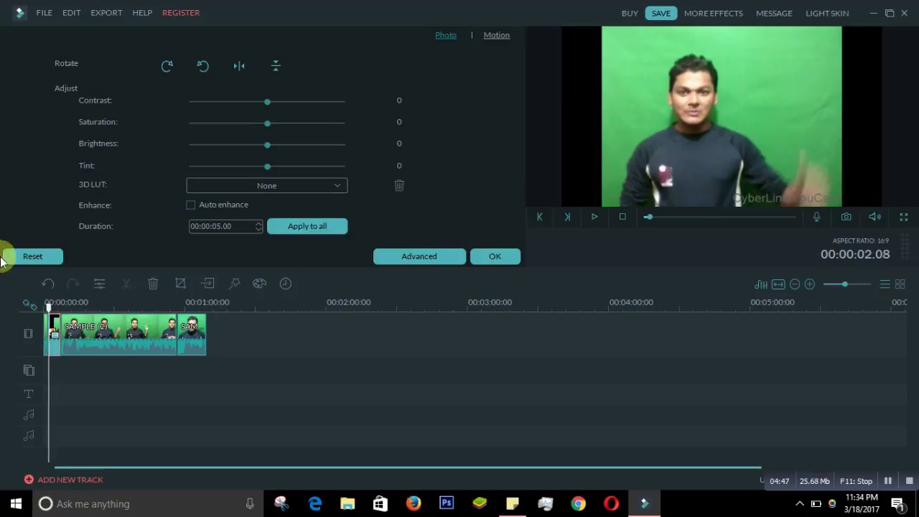
Preview the freeze frame and close the clip settings with OK.
left_click(599, 218)
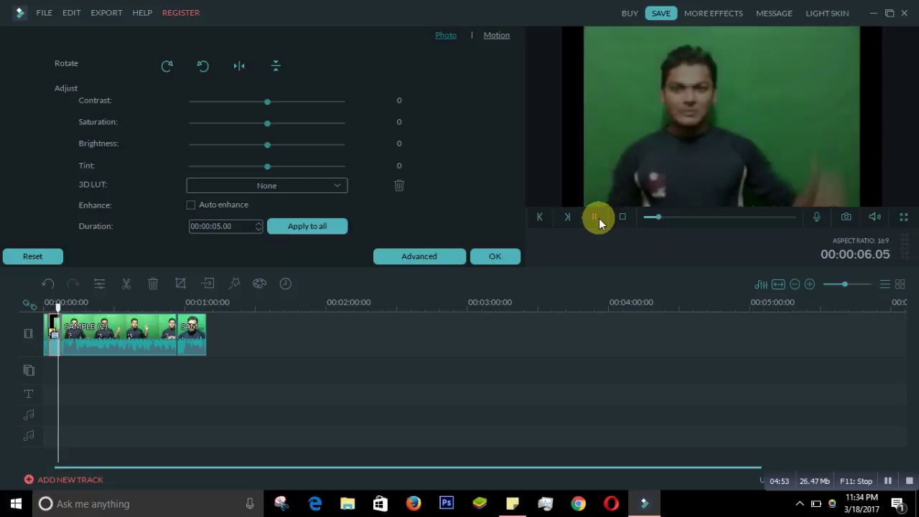
left_click(599, 218)
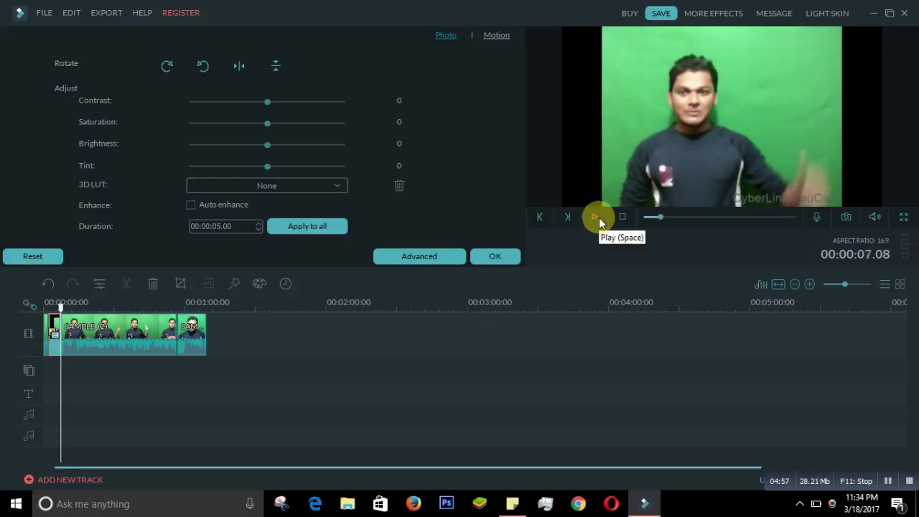
left_click(495, 256)
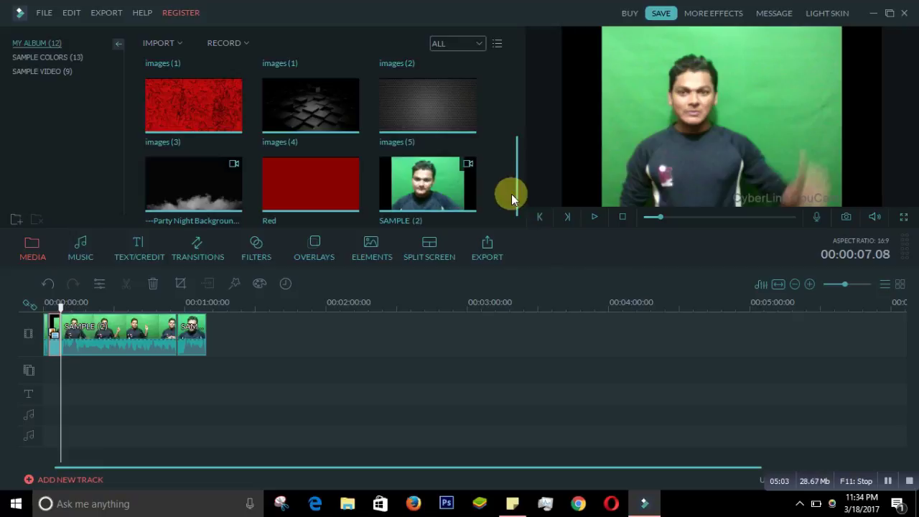
Show the TEXT/CREDIT library of 138 title templates, including Wreath Title and Holly Lower 3rd.
left_click_drag(511, 206, 522, 102)
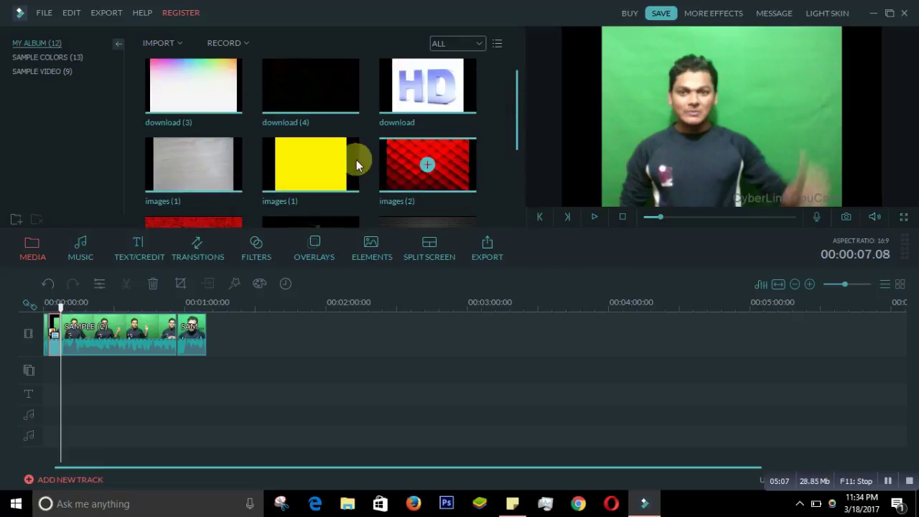
left_click(138, 256)
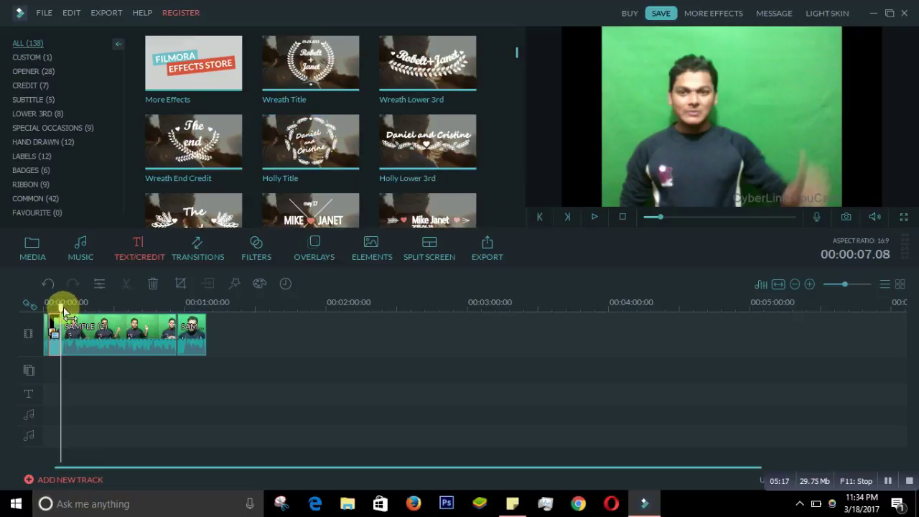
Add the Hand Sketch End Credit 'THE END' title at about 14 seconds, preview it, and open its text settings.
mouse_move(61, 310)
left_mouse_down()
mouse_move(89, 308)
mouse_move(76, 310)
left_mouse_up()
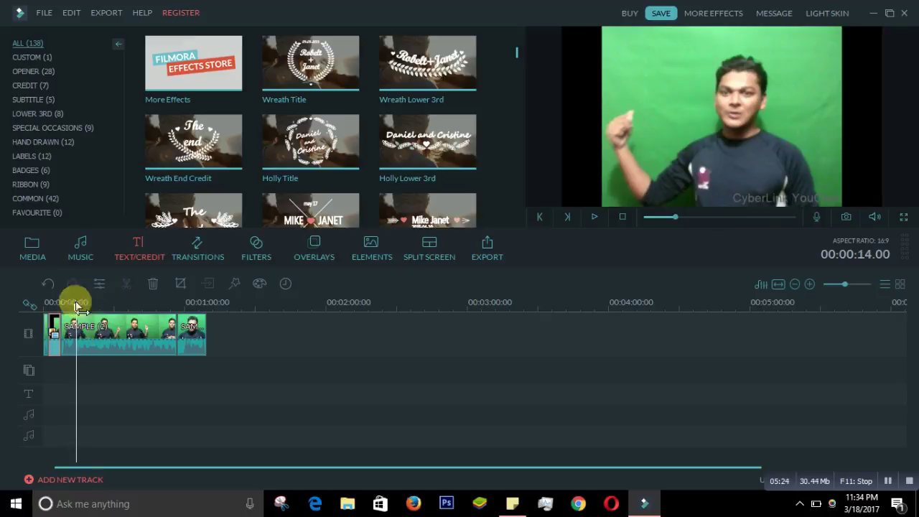
left_click_drag(519, 50, 507, 64)
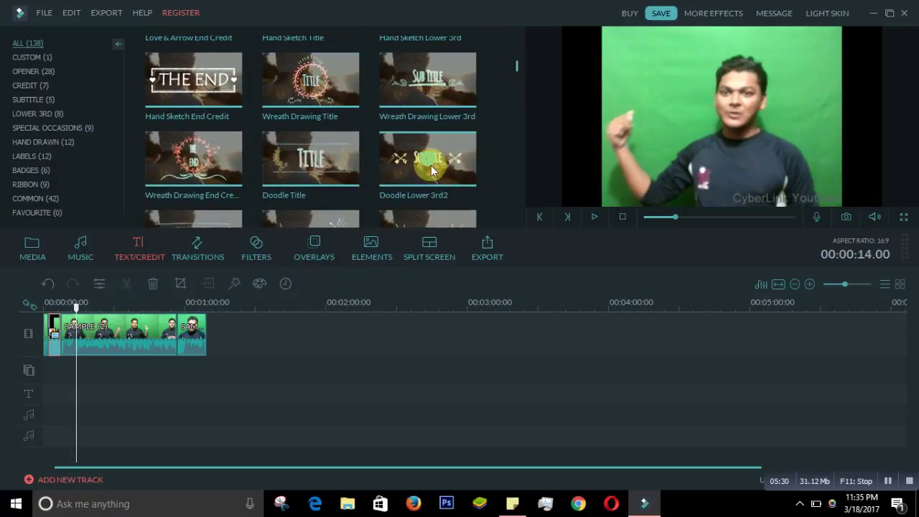
left_click(196, 84)
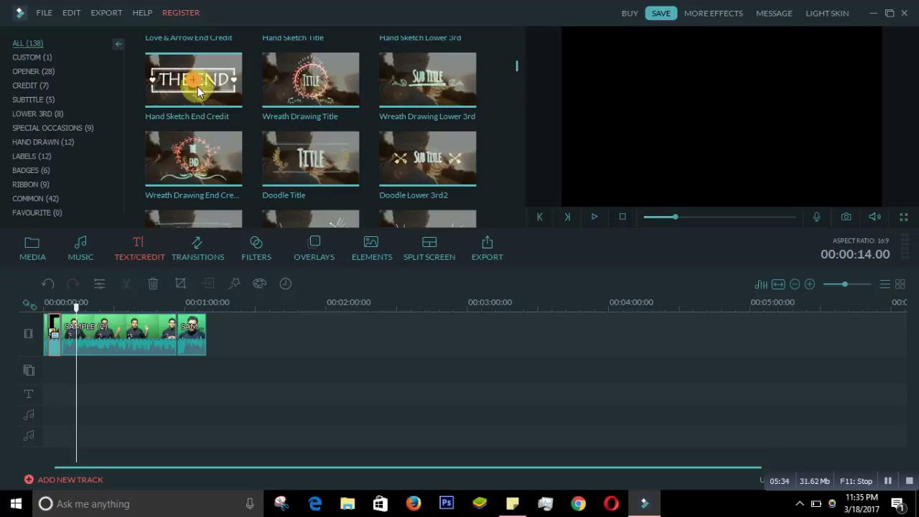
left_click(197, 86)
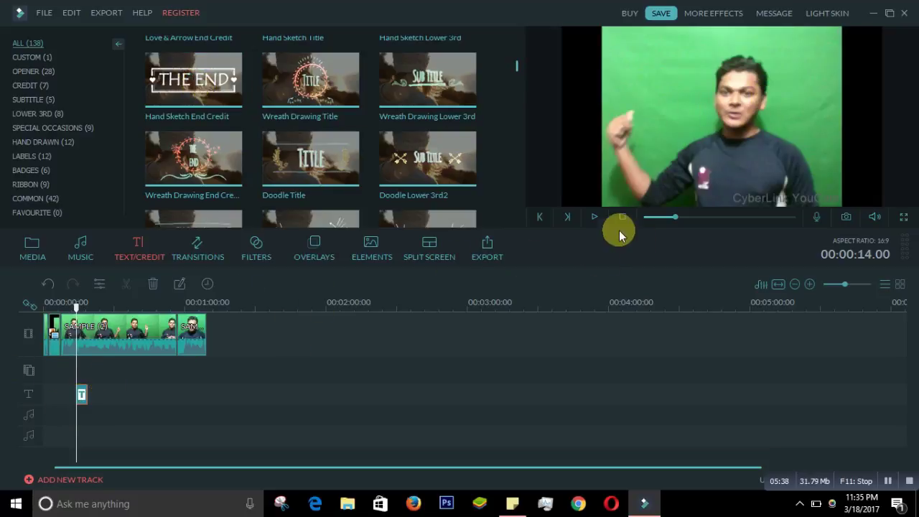
left_click(591, 217)
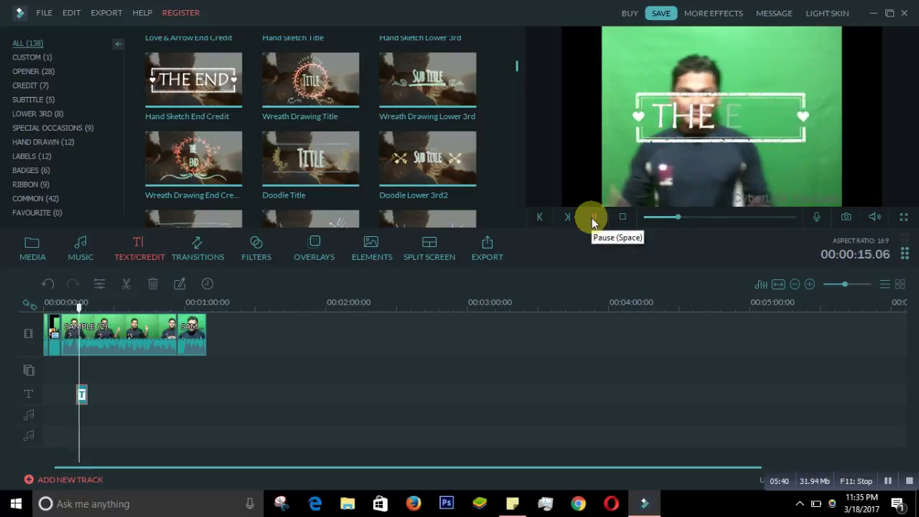
left_click(591, 217)
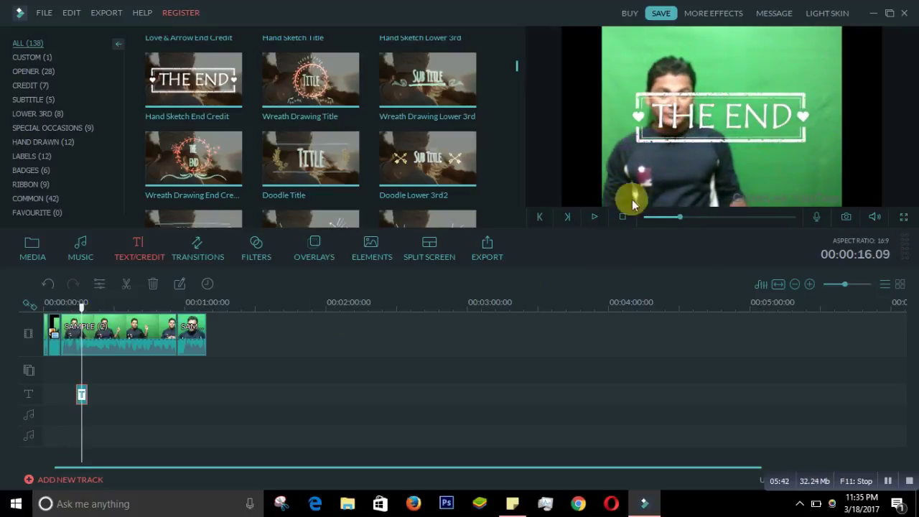
double_click(722, 122)
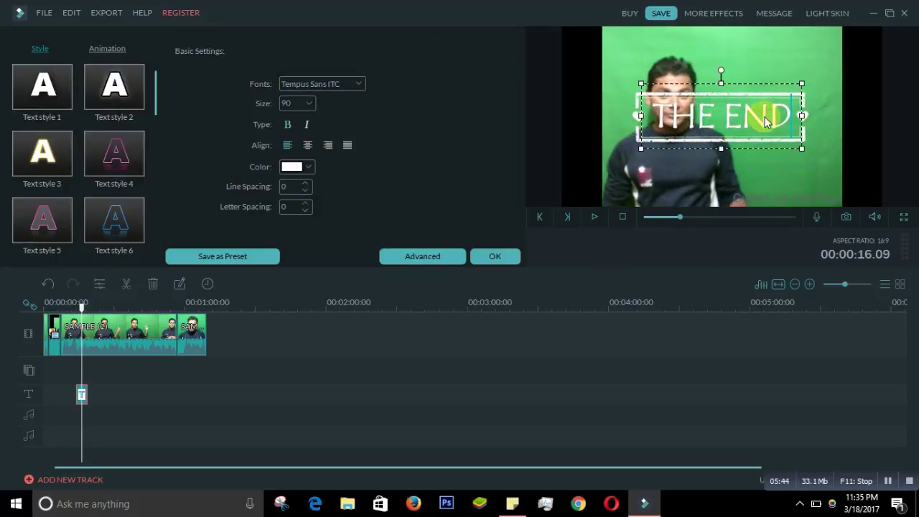
Retype the end title's text as 'The End'.
key("BackSpace")
key("BackSpace")
key("BackSpace")
key("BackSpace")
key("BackSpace")
key("BackSpace")
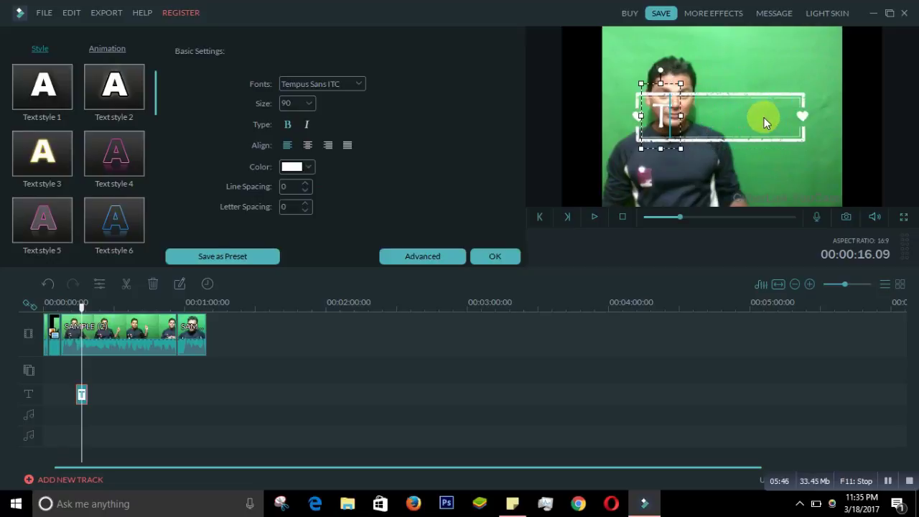
type("ggdfg")
key("BackSpace")
key("BackSpace")
key("BackSpace")
key("BackSpace")
key("BackSpace")
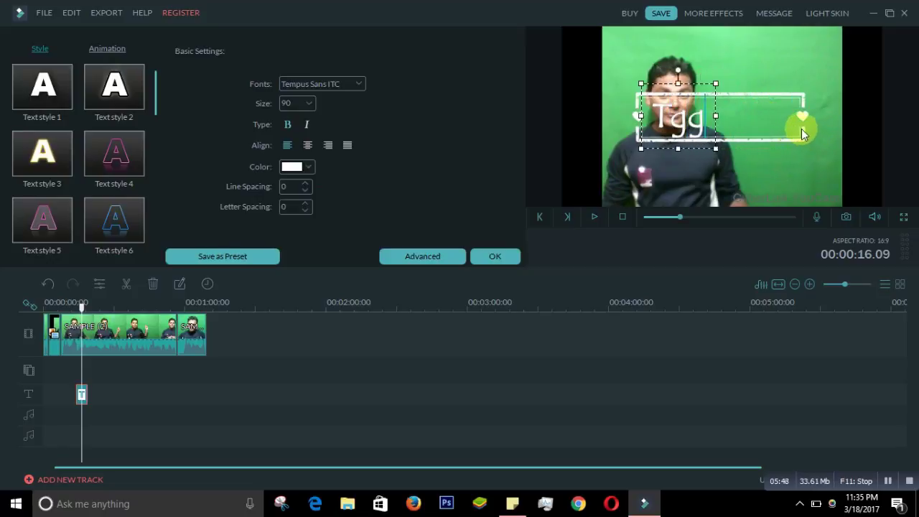
type("h")
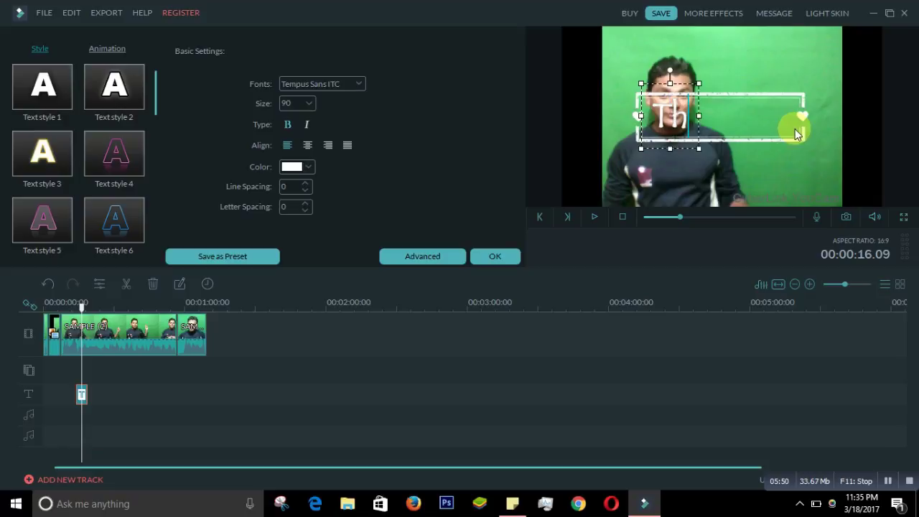
type("e End")
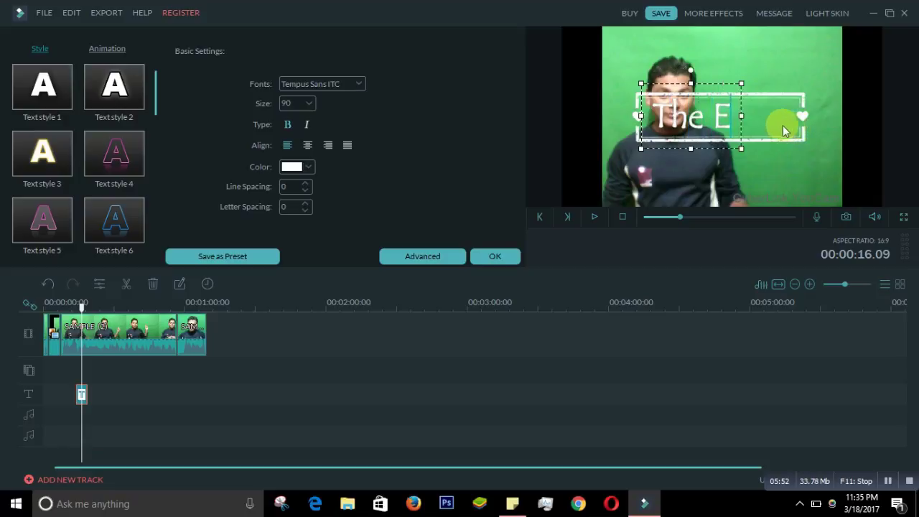
left_click(829, 148)
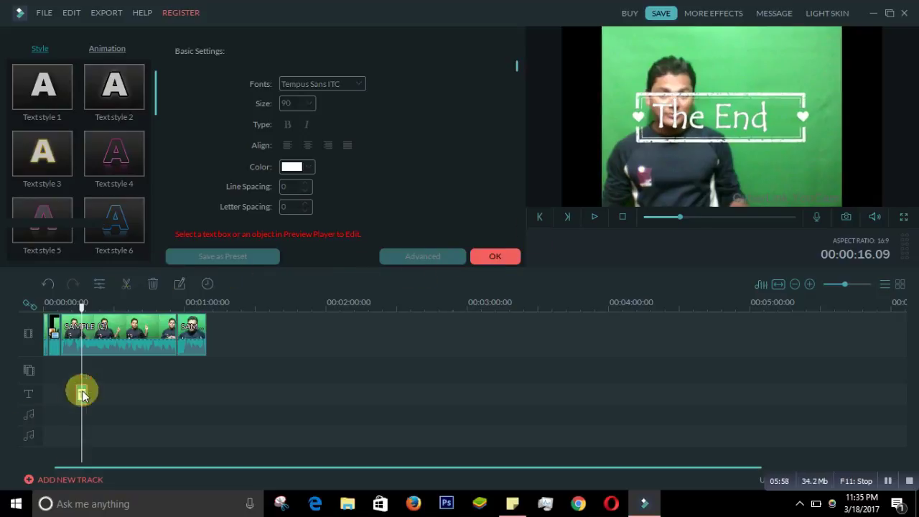
Open and close the export Output settings, then bring up the transitions library.
key("ctrl+e")
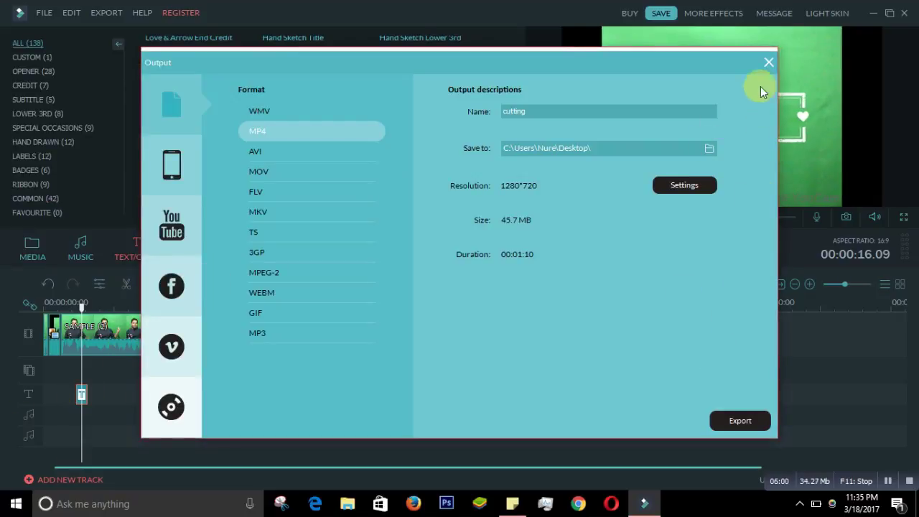
left_click(768, 63)
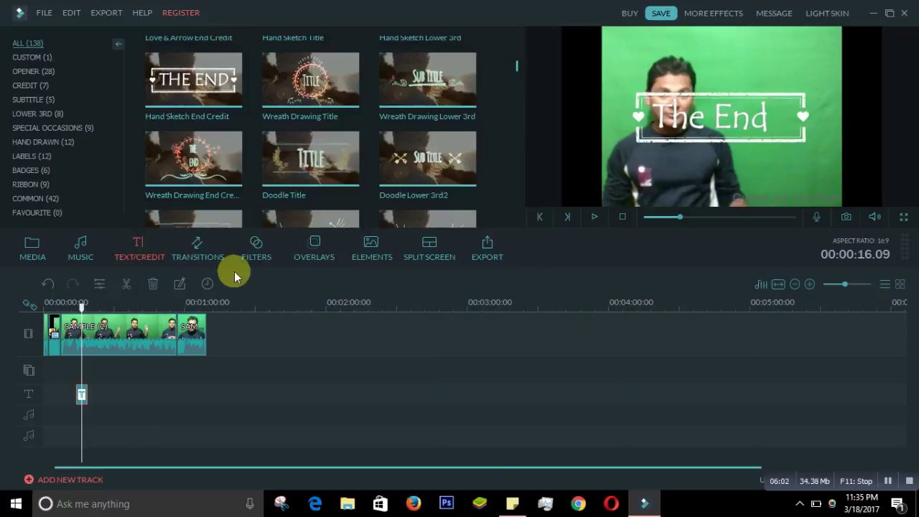
left_click(190, 251)
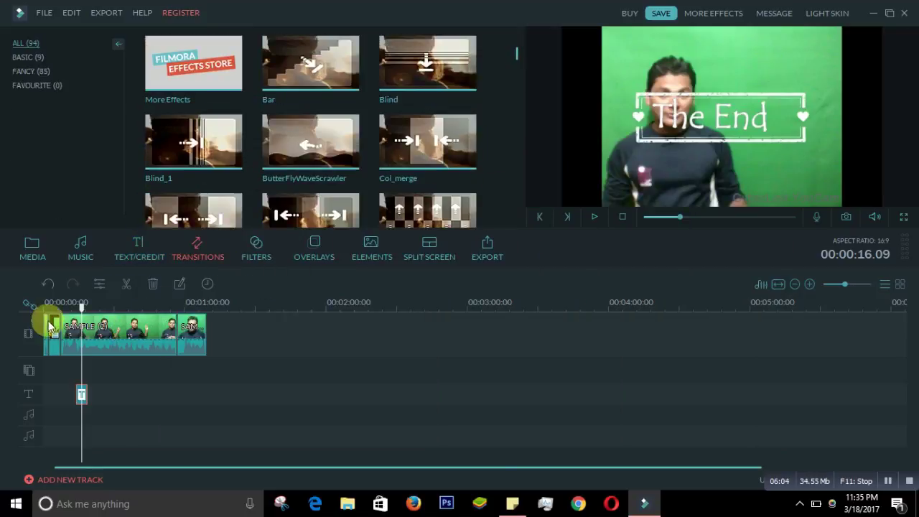
Scrub to the clip join near 44 seconds and play that section back.
left_click_drag(82, 304, 173, 308)
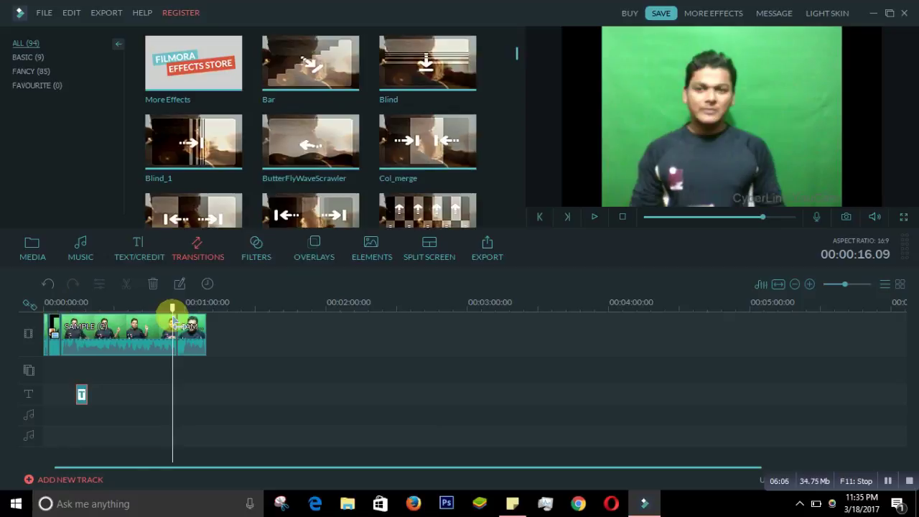
left_click(591, 218)
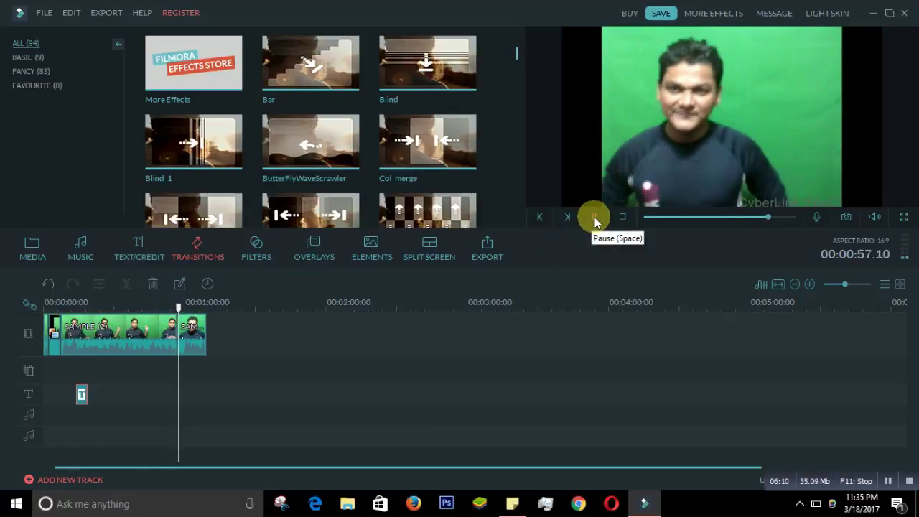
left_click(594, 218)
left_click_drag(179, 311, 147, 308)
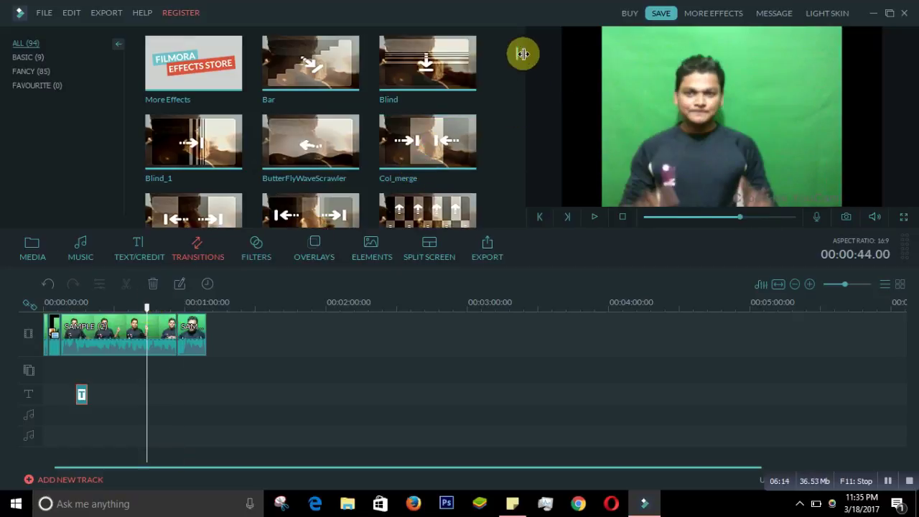
Drop the Col_whisk transition onto the clip join and play it back around 56 seconds.
scroll(512, 57, "down", 2)
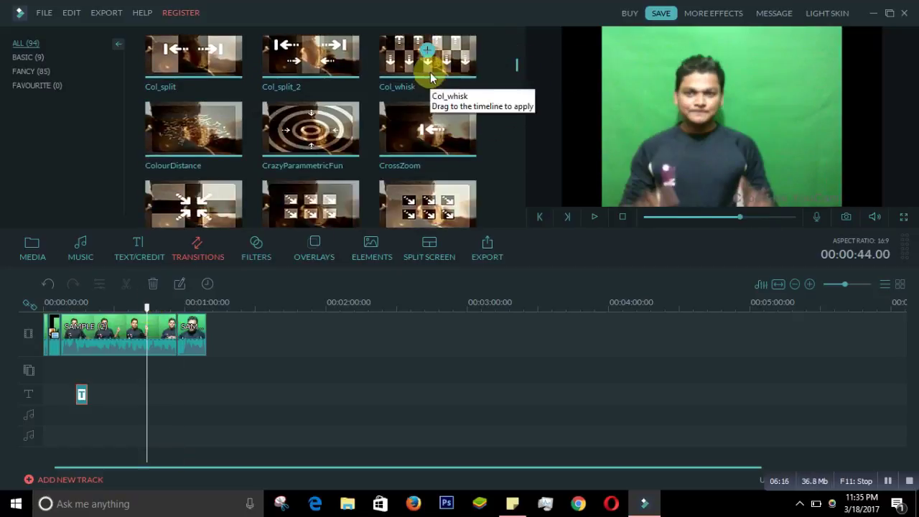
left_click_drag(429, 59, 178, 332)
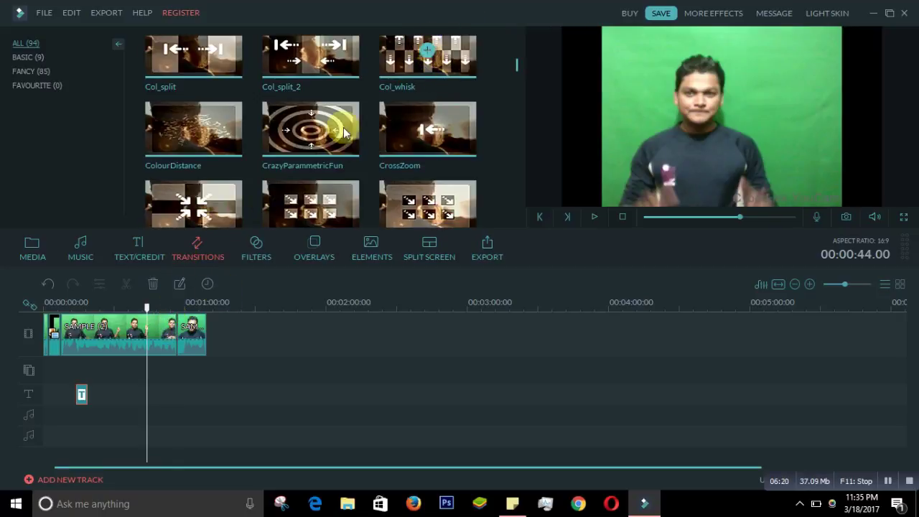
left_click_drag(137, 302, 176, 305)
left_click(425, 133)
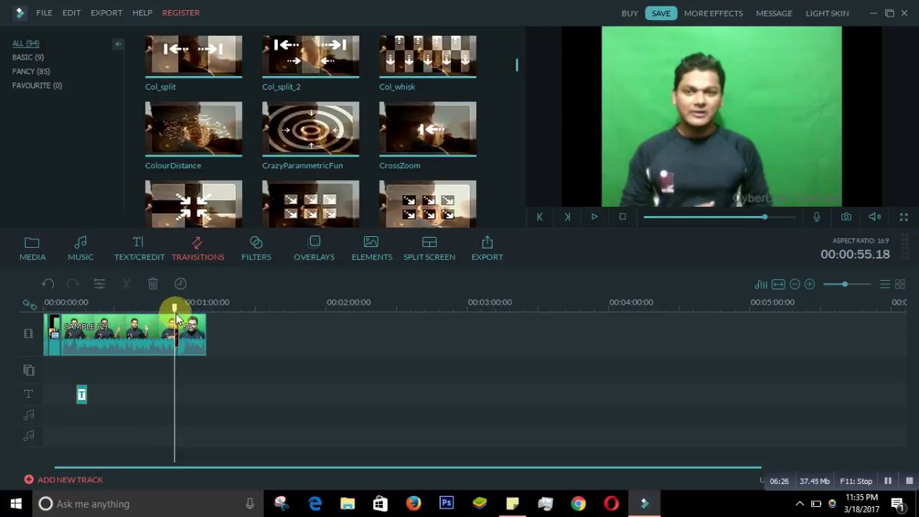
left_click_drag(176, 313, 173, 314)
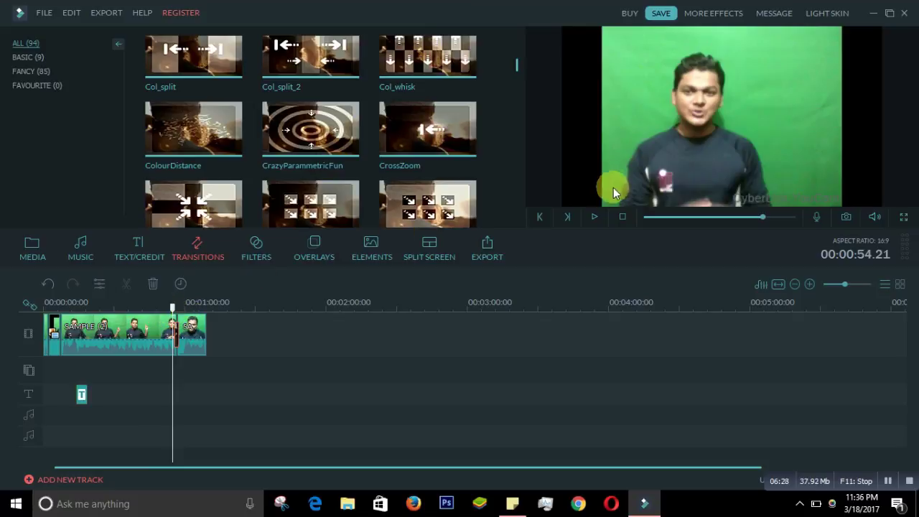
left_click(594, 218)
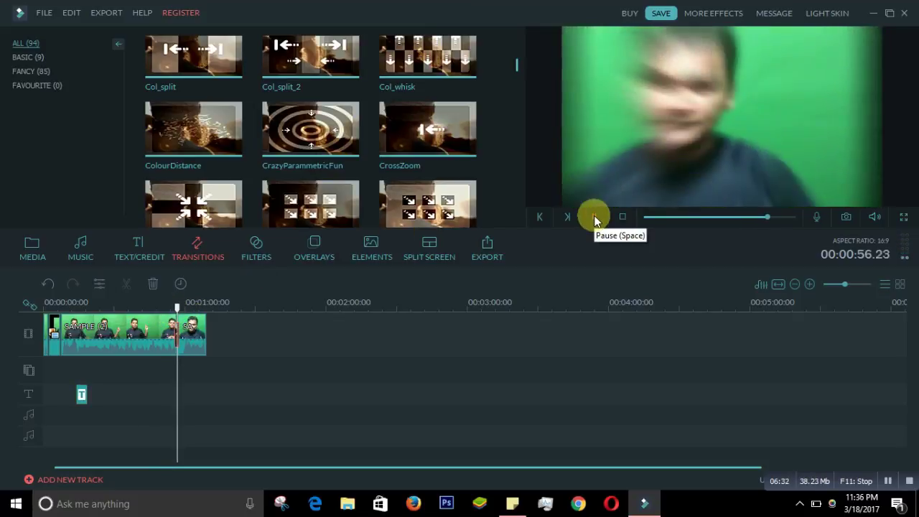
left_click(593, 216)
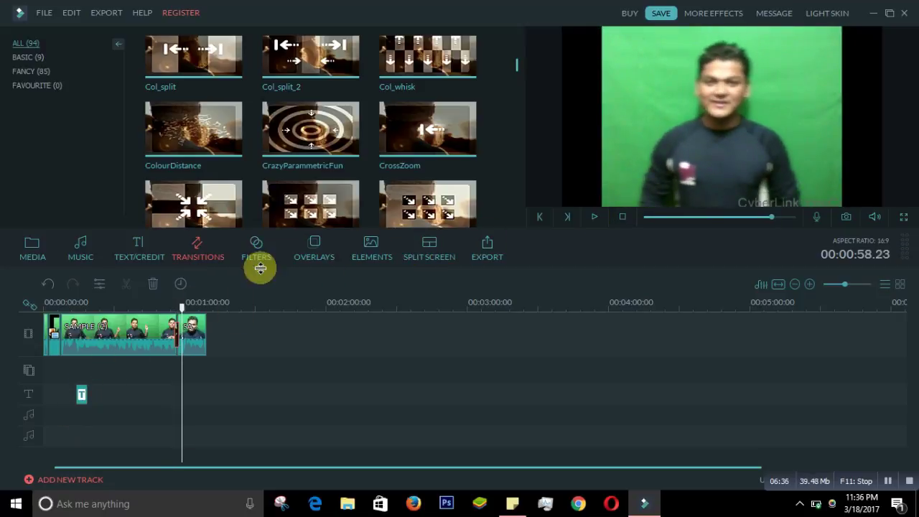
right_click(178, 332)
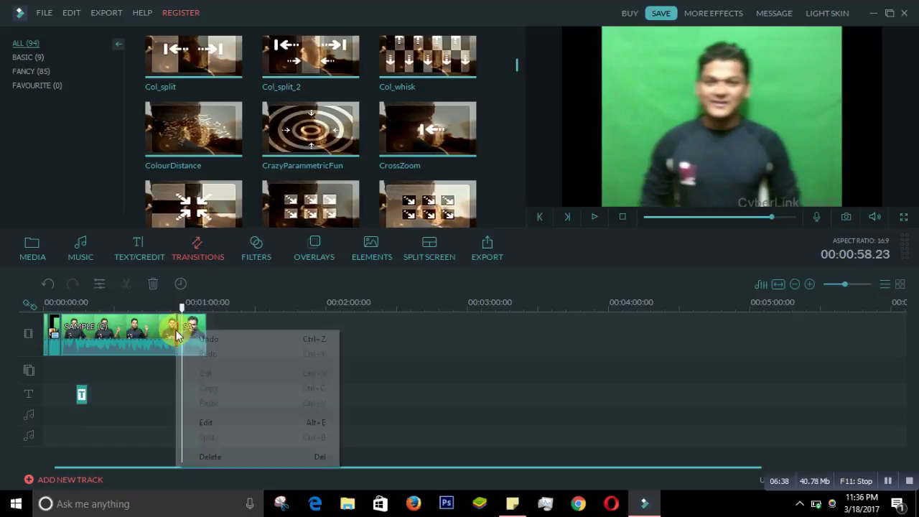
left_click(215, 460)
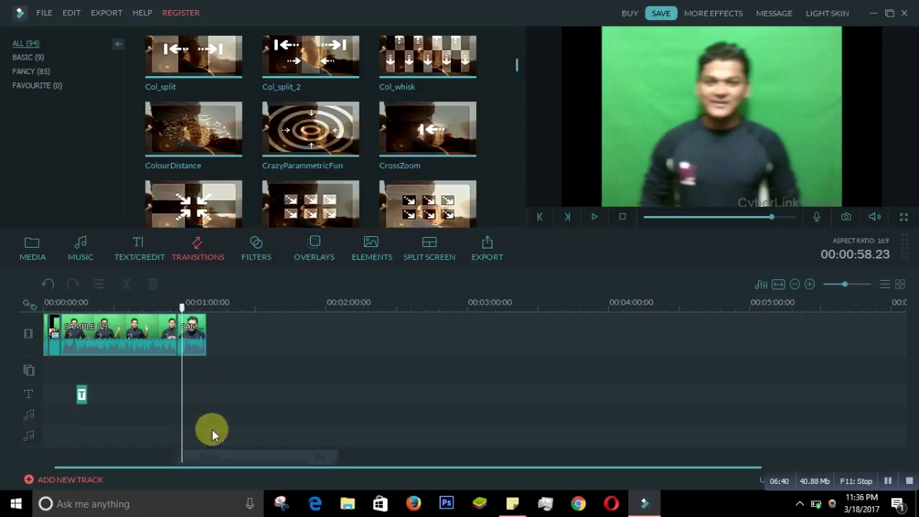
left_click(298, 135)
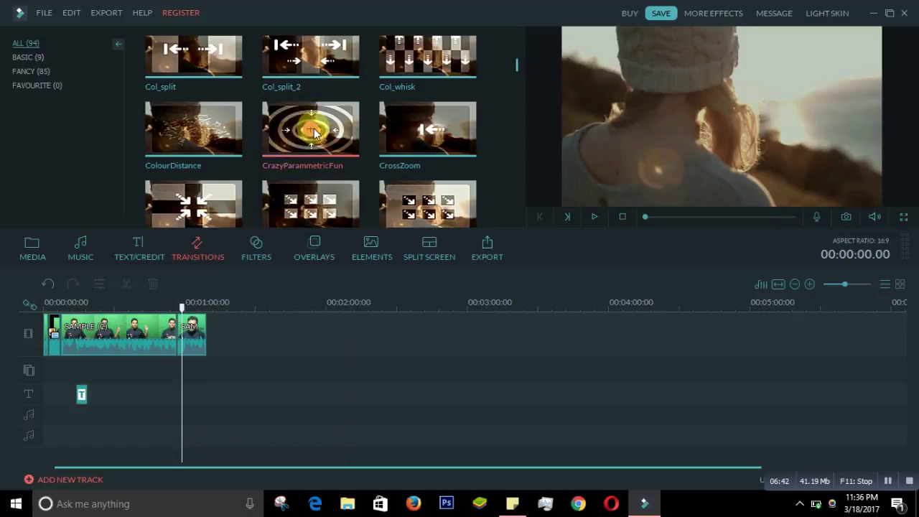
mouse_move(298, 135)
left_mouse_down()
mouse_move(120, 337)
mouse_move(198, 322)
mouse_move(179, 330)
left_mouse_up()
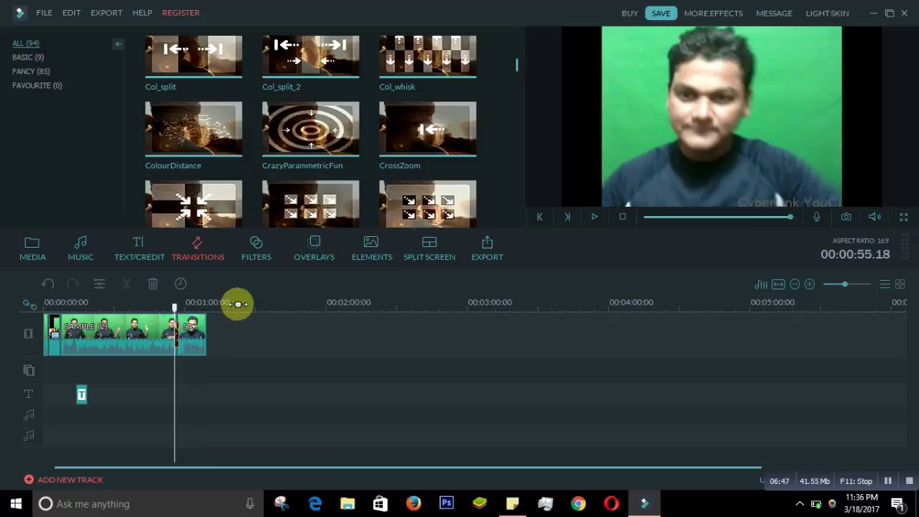
left_click(594, 216)
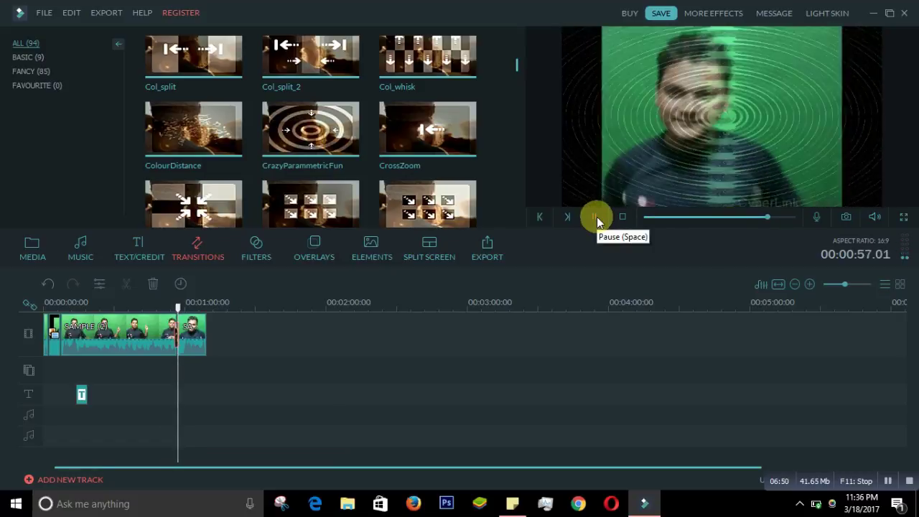
left_click(596, 217)
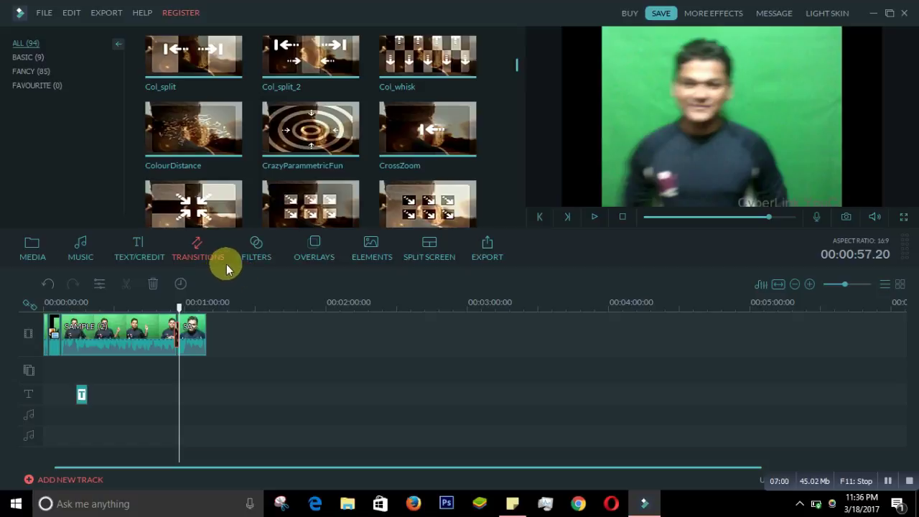
Add the Fire 1 filter at the playhead and play the flame effect once.
left_click(254, 247)
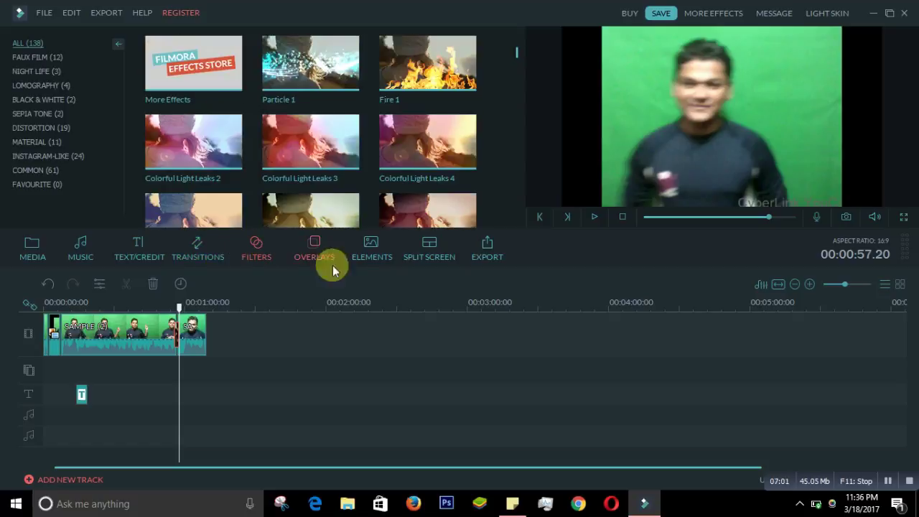
left_click(441, 83)
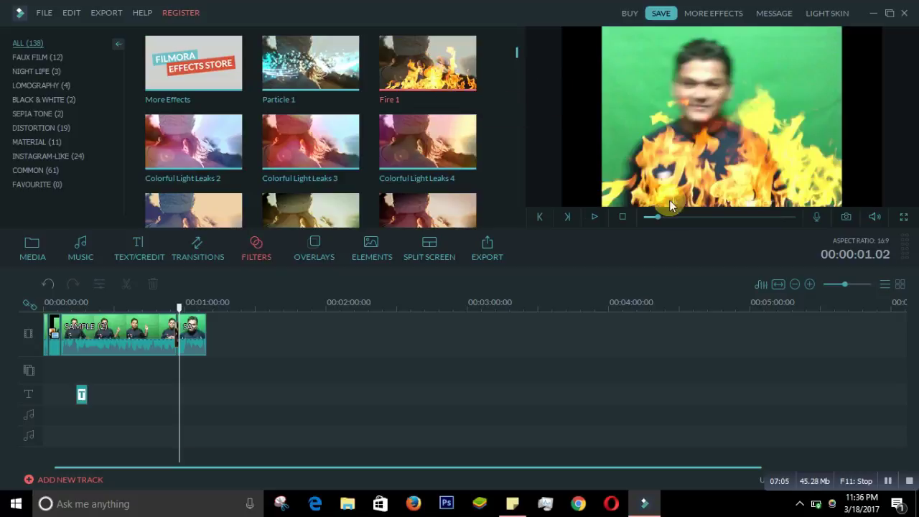
left_click(431, 66)
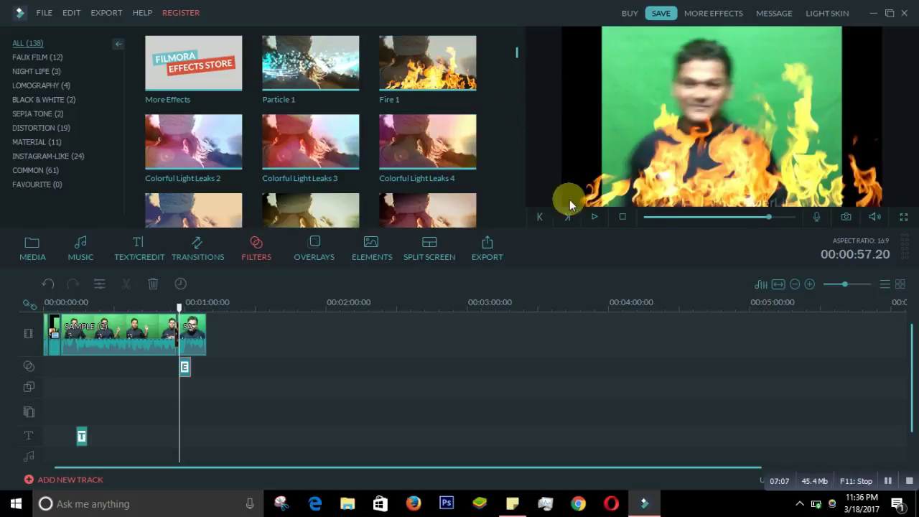
left_click(593, 218)
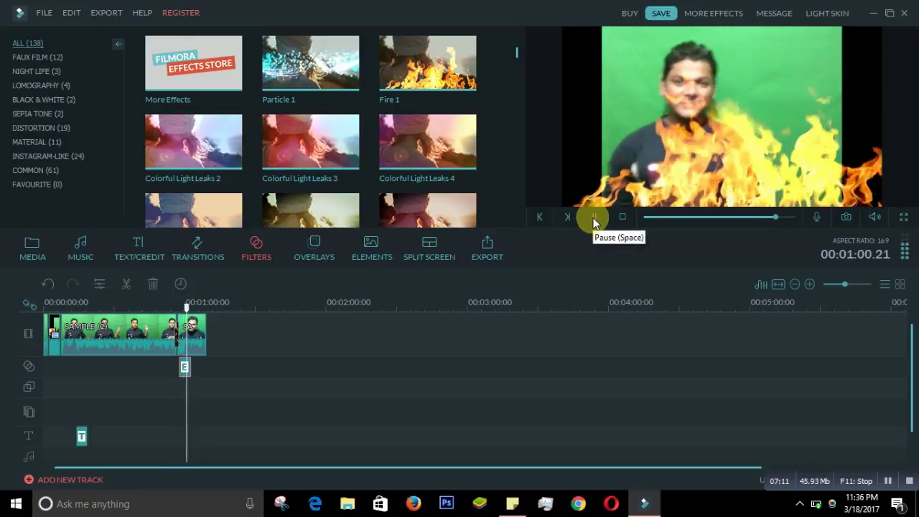
left_click(594, 217)
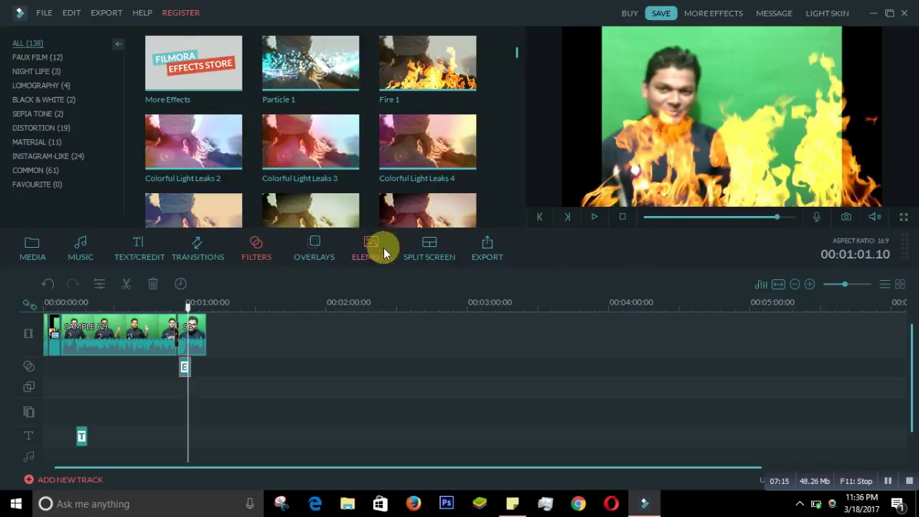
Add the Bokeh 5 overlay at about 38 seconds and preview it.
left_click(316, 244)
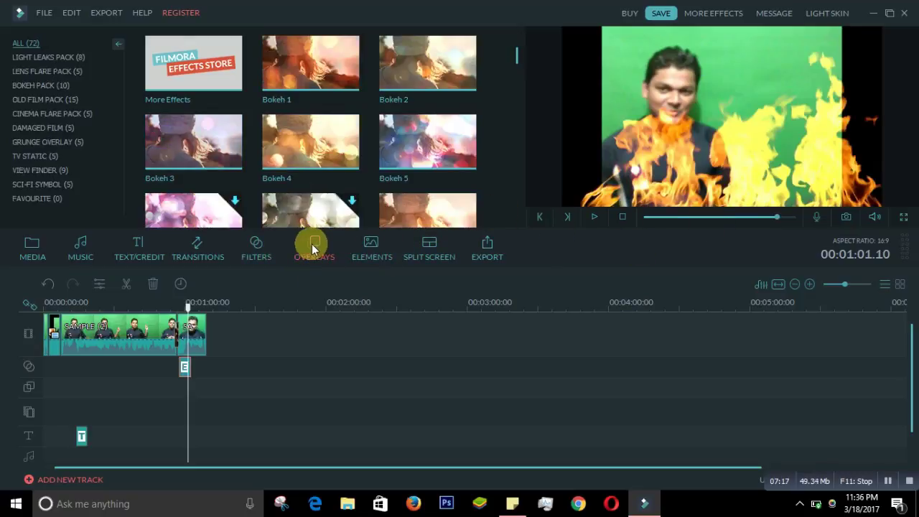
left_click_drag(188, 308, 136, 307)
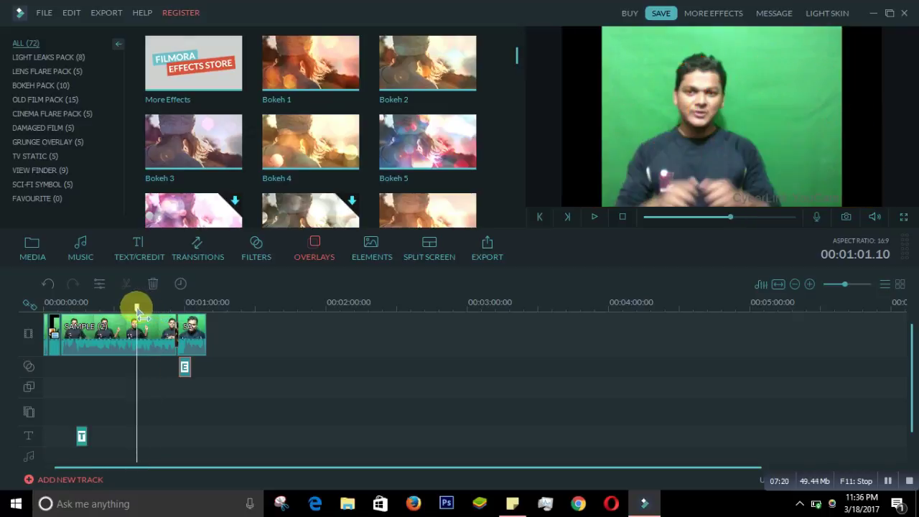
left_click(430, 147)
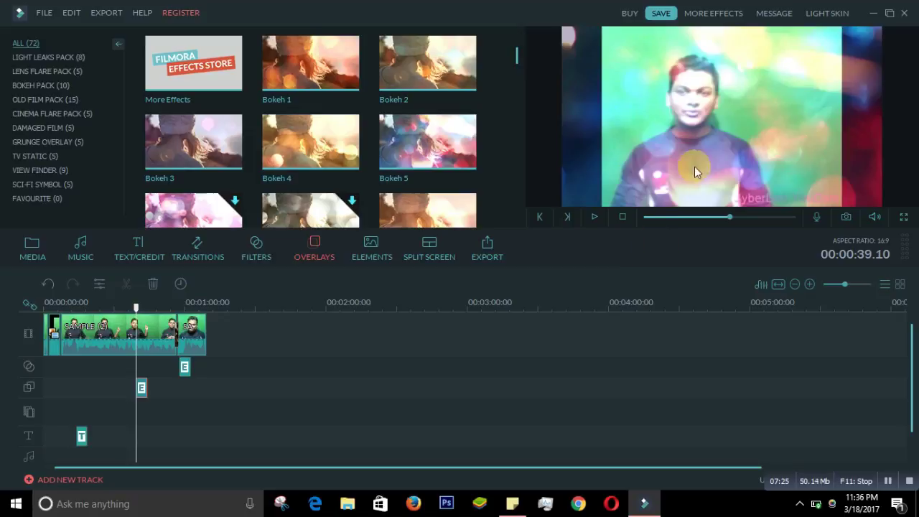
left_click(592, 219)
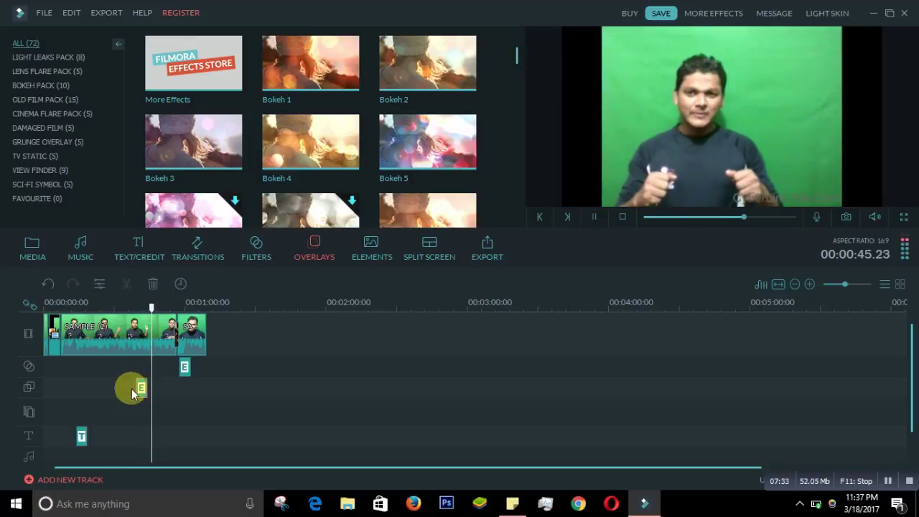
left_click(595, 217)
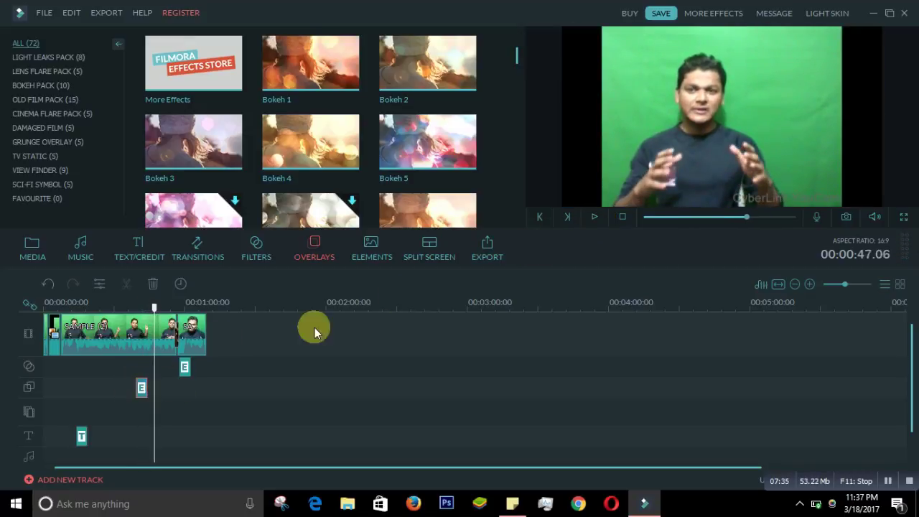
Stretch the Bokeh 5 overlay to about 30 seconds and preview it with the fire.
left_click(143, 386)
left_click_drag(143, 385, 206, 386)
left_click_drag(230, 315, 172, 310)
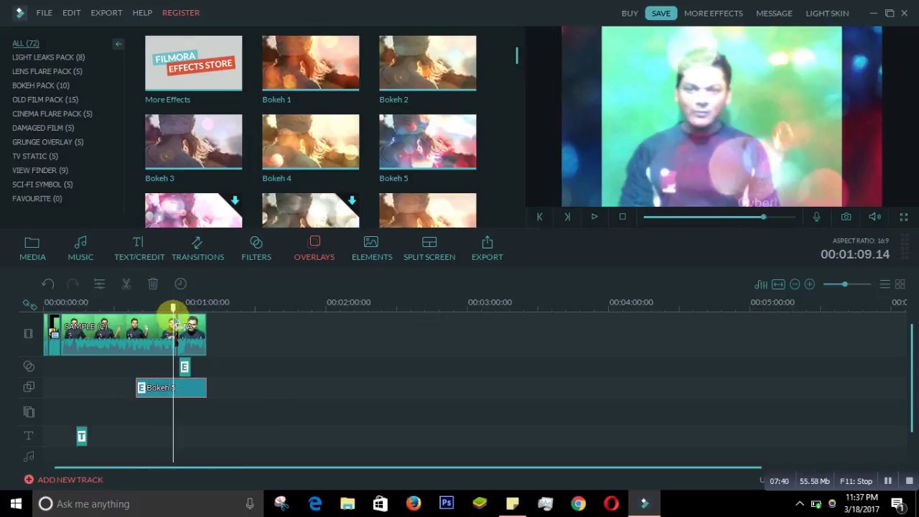
left_click(594, 216)
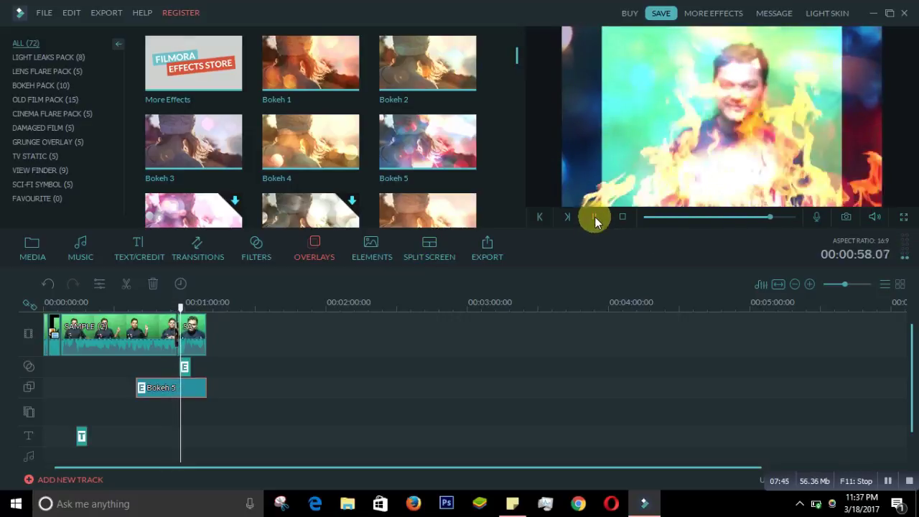
left_click(594, 217)
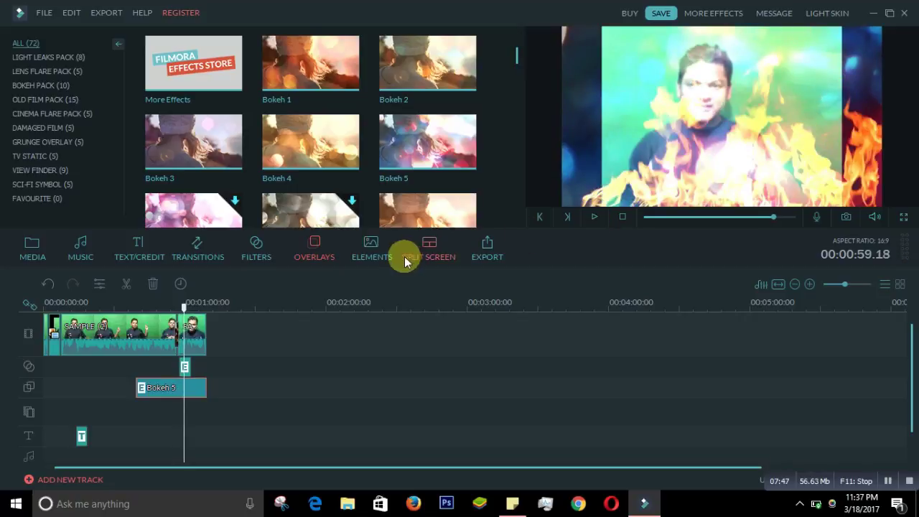
left_click(372, 243)
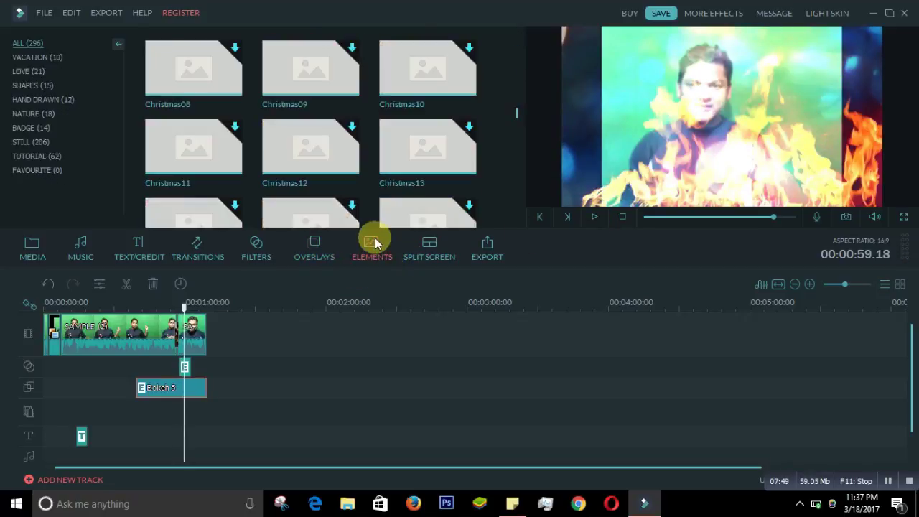
Add the slanted three-panel split-screen template at the timeline start, preview it, and confirm with OK.
left_click(423, 259)
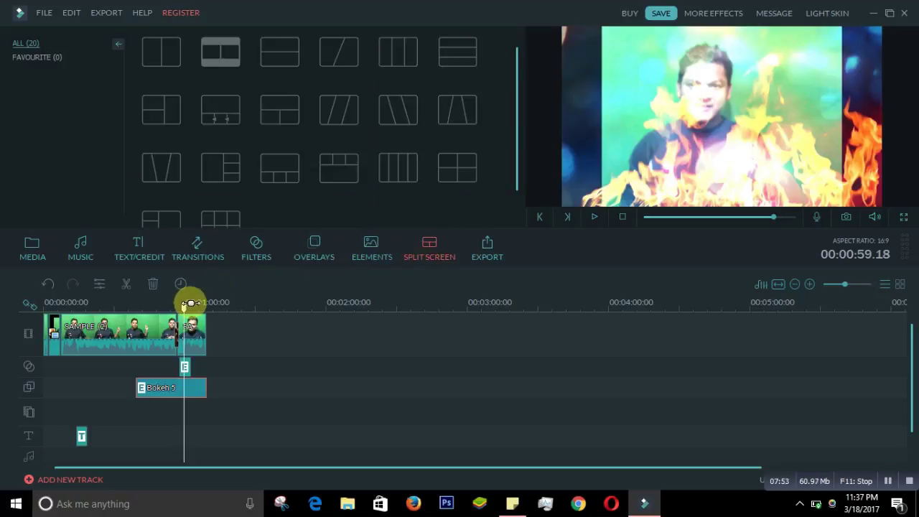
left_click_drag(185, 308, 58, 309)
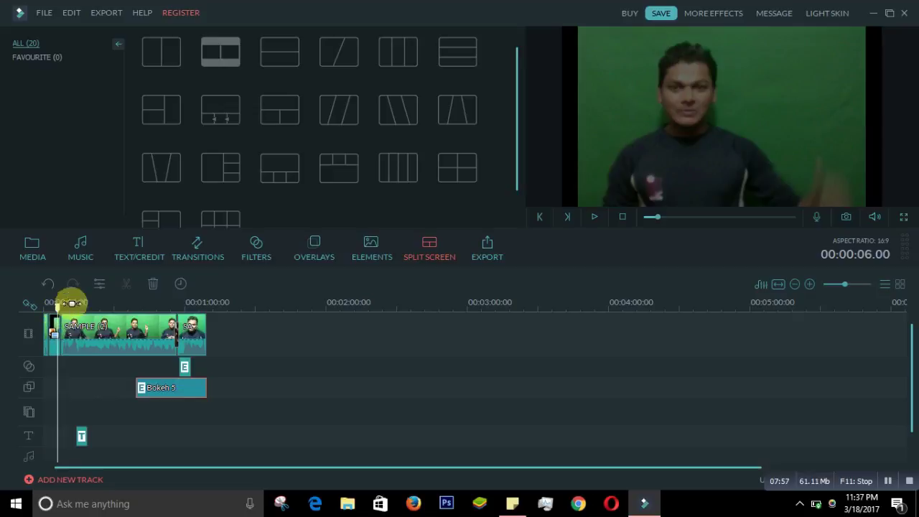
left_click(393, 109)
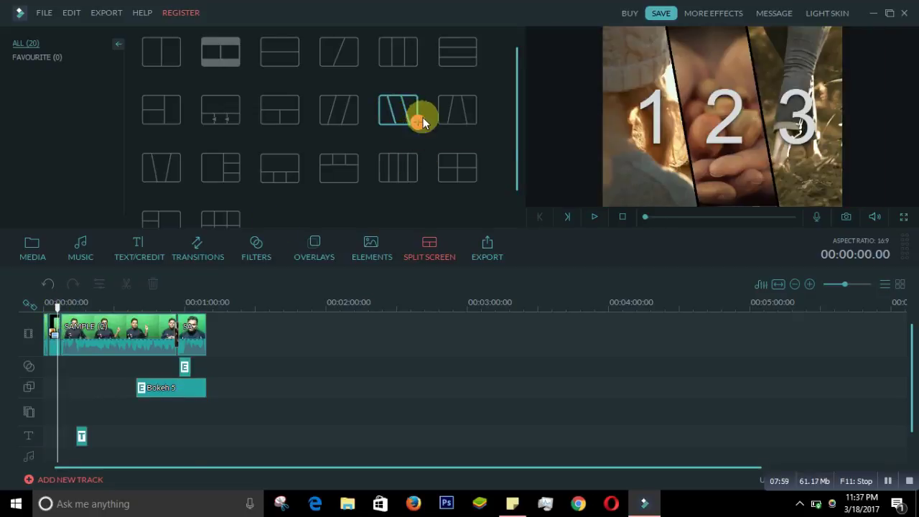
left_click(419, 122)
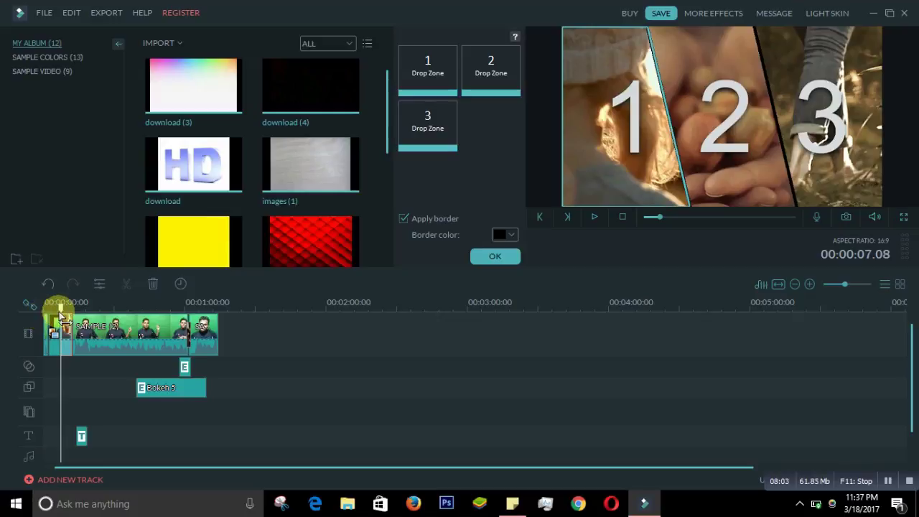
left_click(59, 305)
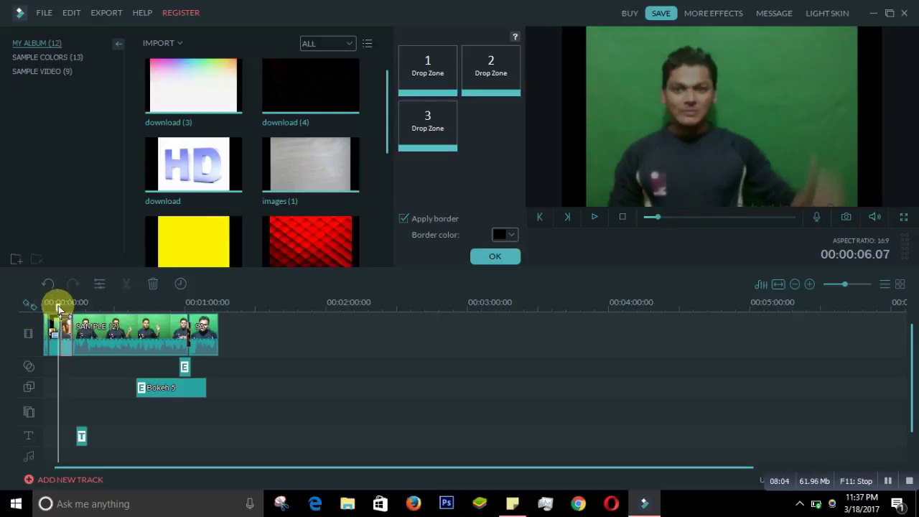
left_click(597, 215)
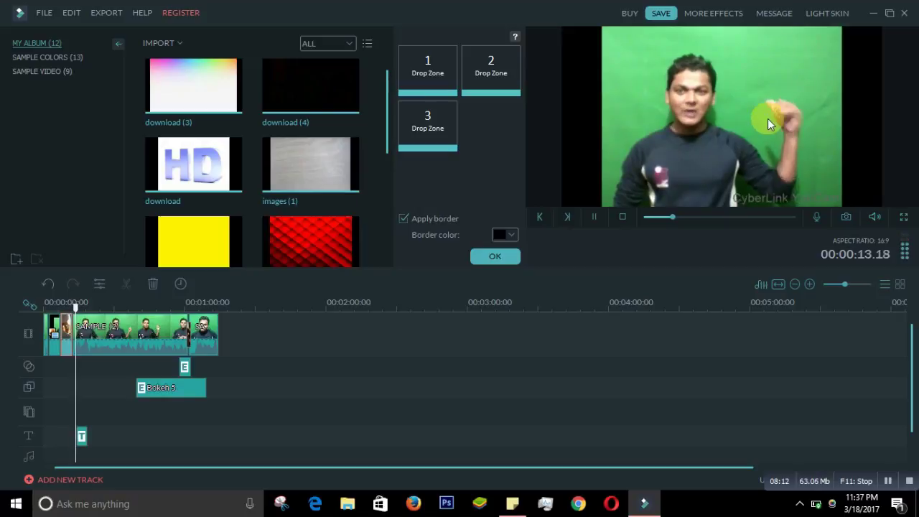
left_click(595, 214)
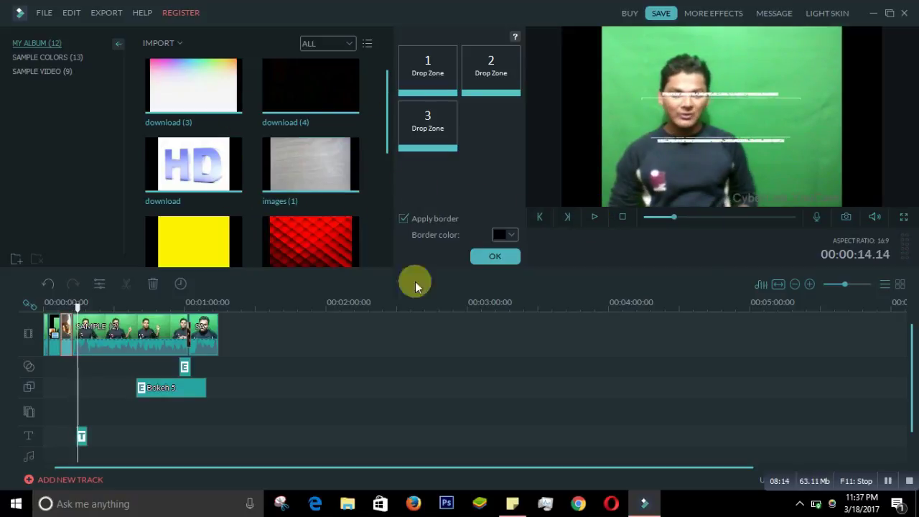
left_click(515, 256)
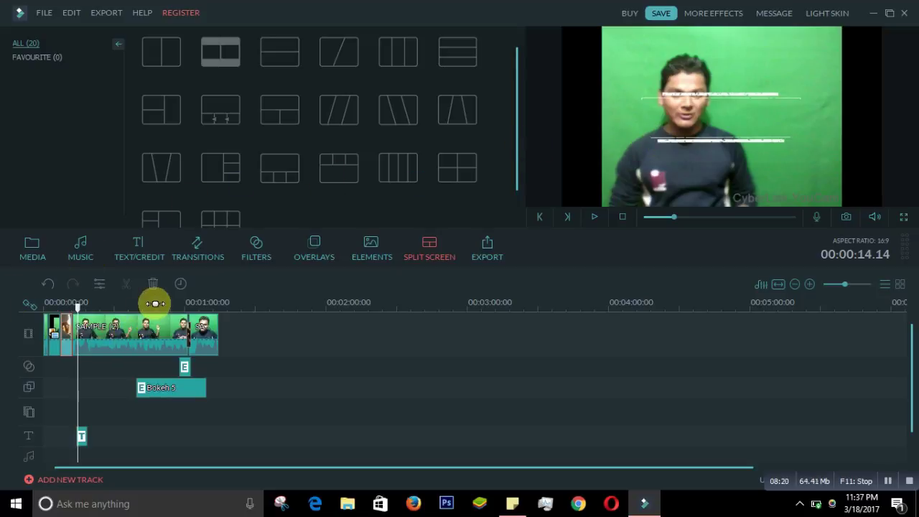
Check the MP4 export settings keep 1280*720 resolution, cancel without exporting, and return to Media.
left_click(477, 253)
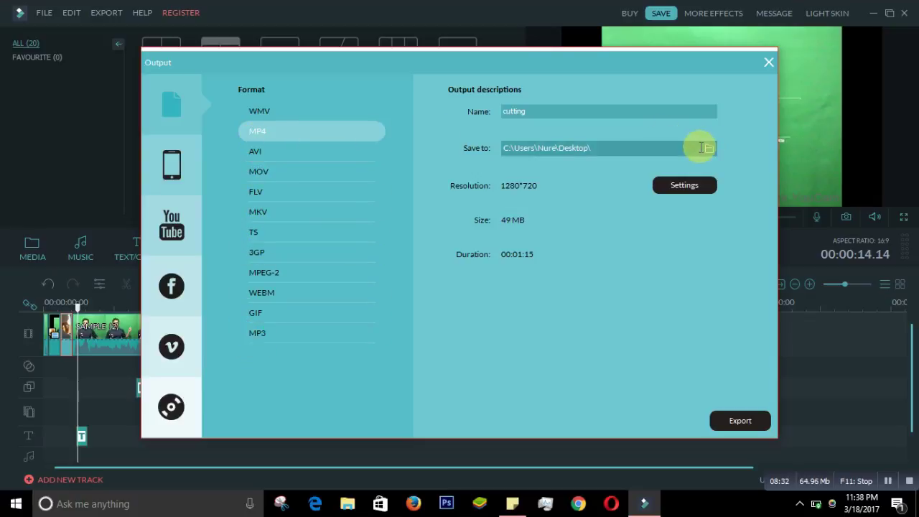
left_click_drag(582, 104, 445, 110)
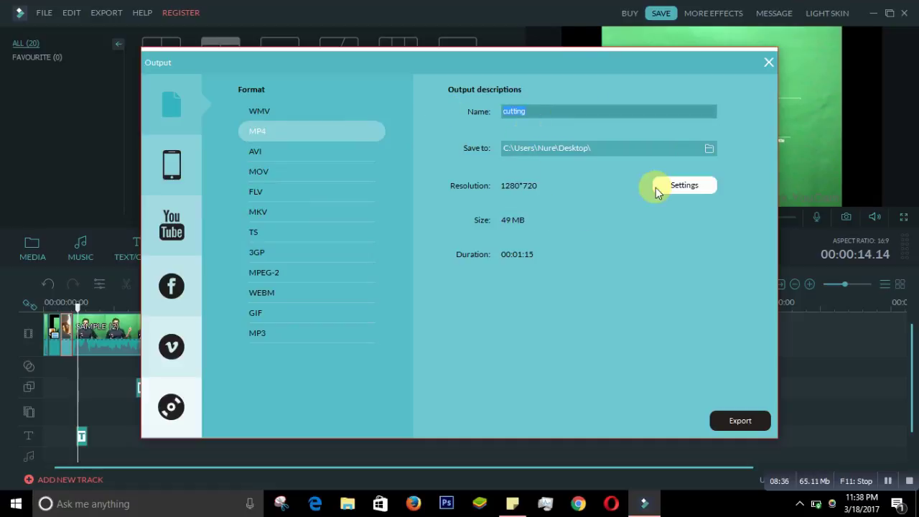
left_click(682, 186)
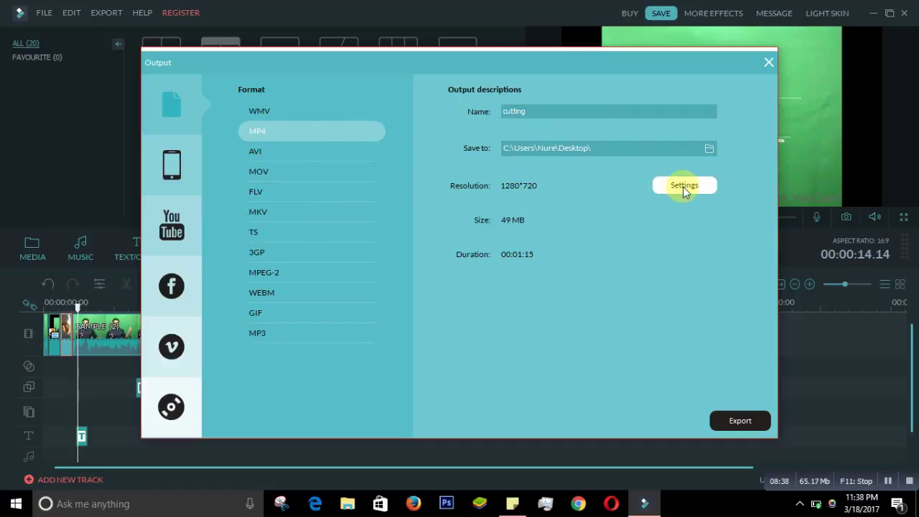
left_click(583, 201)
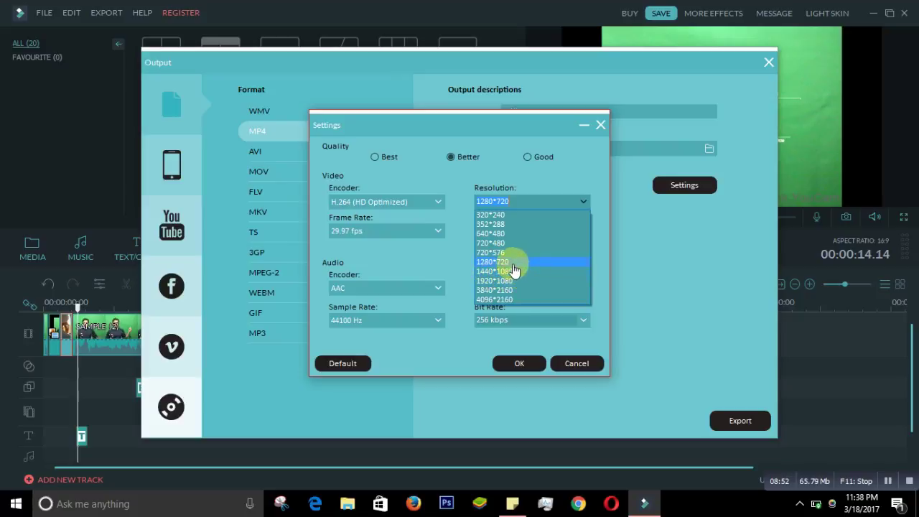
left_click(572, 359)
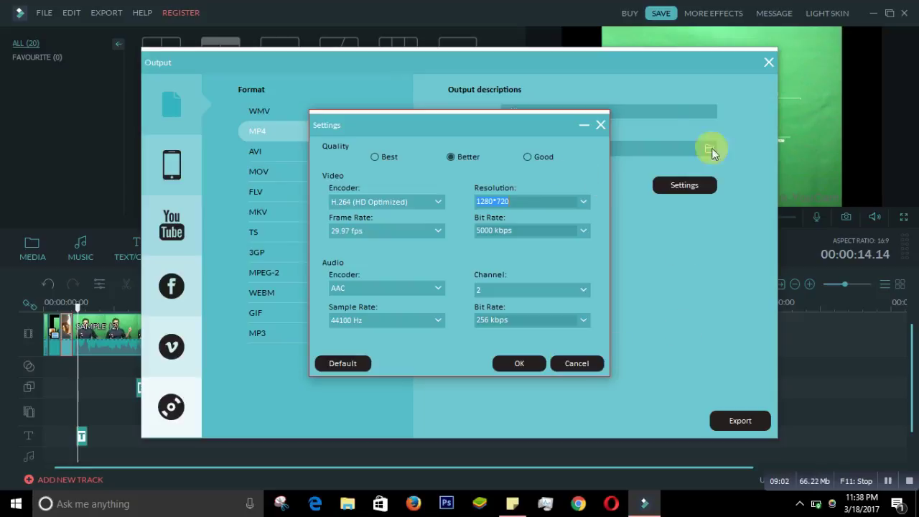
left_click(600, 126)
left_click(769, 63)
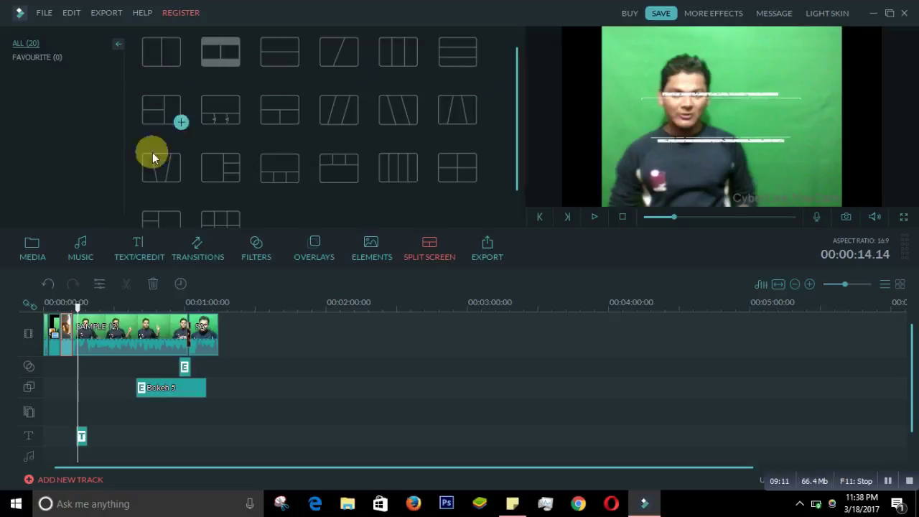
left_click(29, 246)
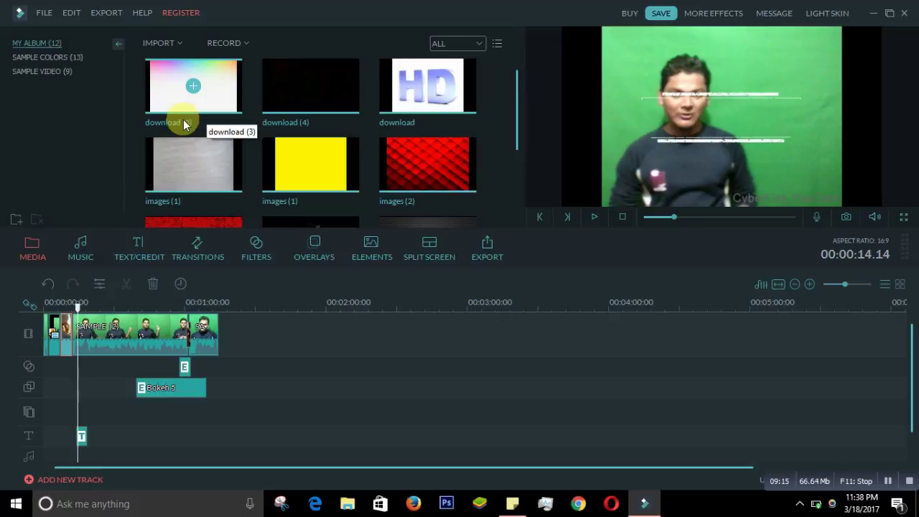